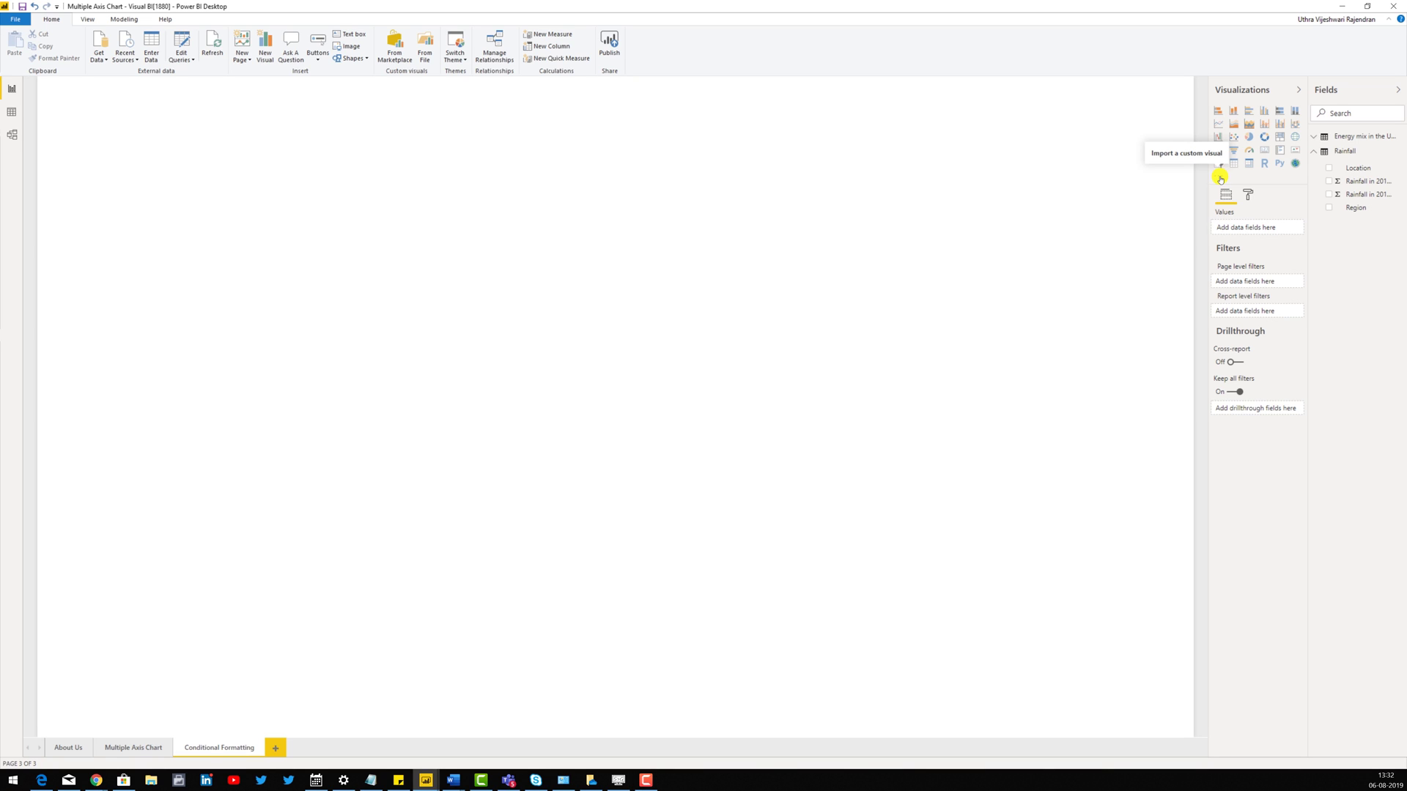
# Step: Import the xViz Variance Chart from the marketplace into the report's visuals
pyautogui.click(1220, 178)
pyautogui.click(1237, 202)
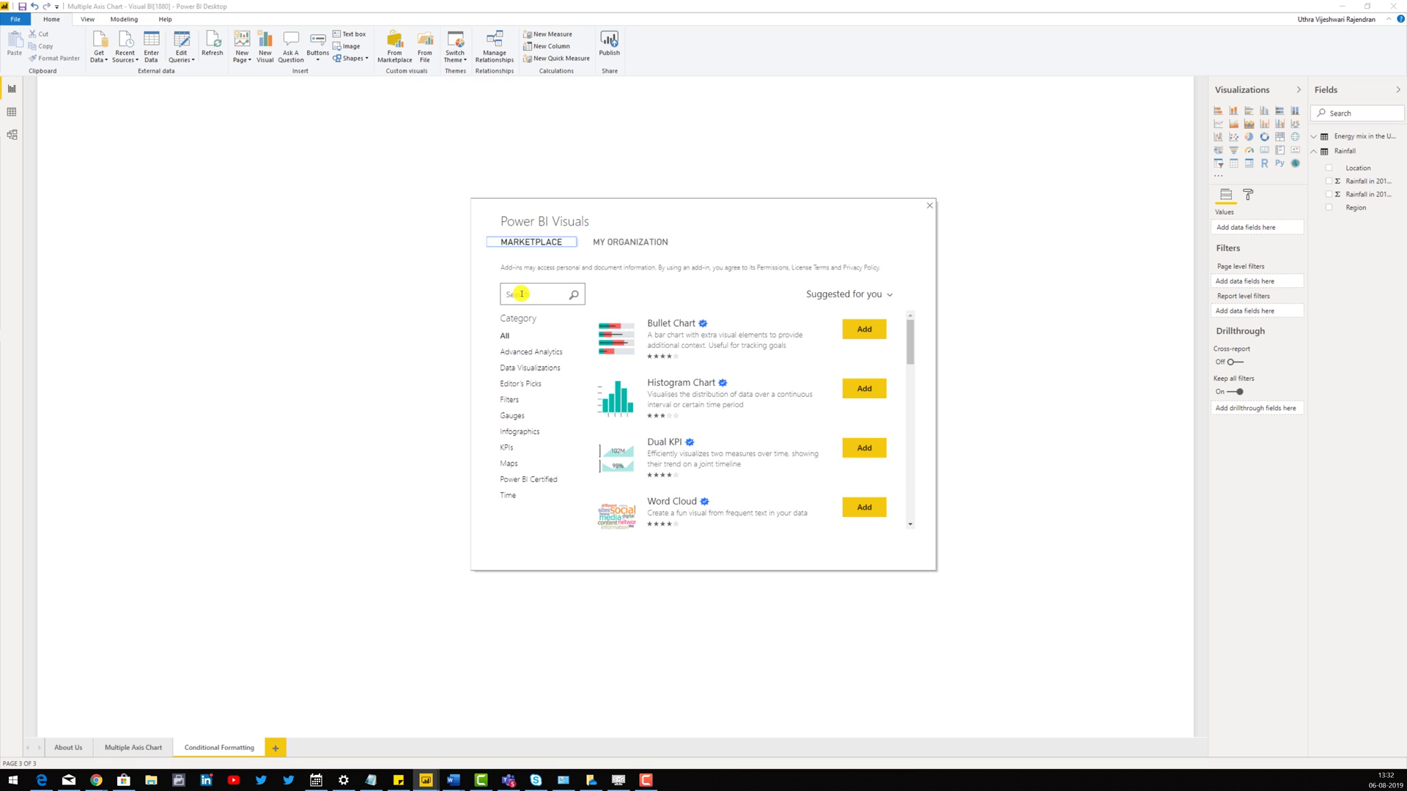
pyautogui.click(521, 294)
pyautogui.write('xViz')
pyautogui.click(572, 294)
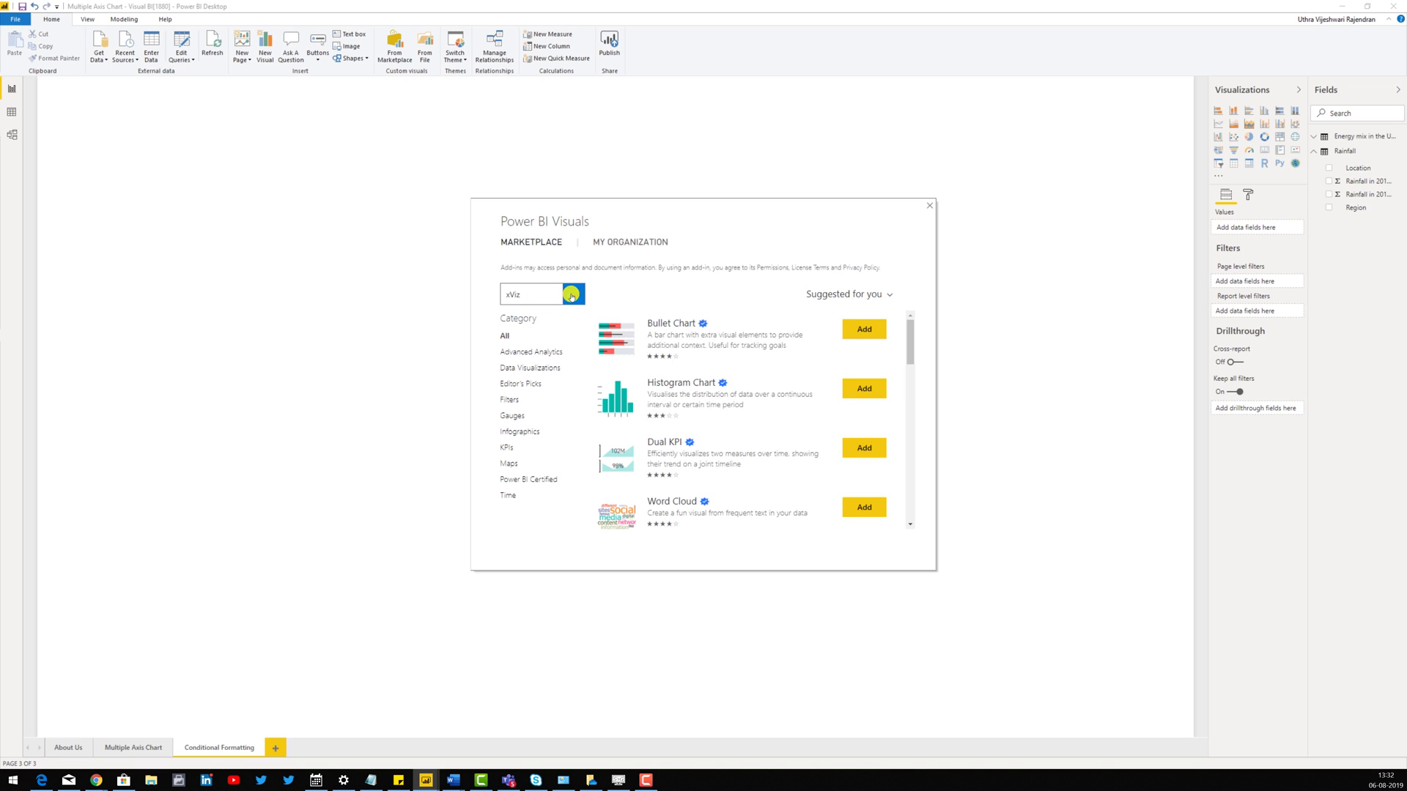
pyautogui.click(868, 330)
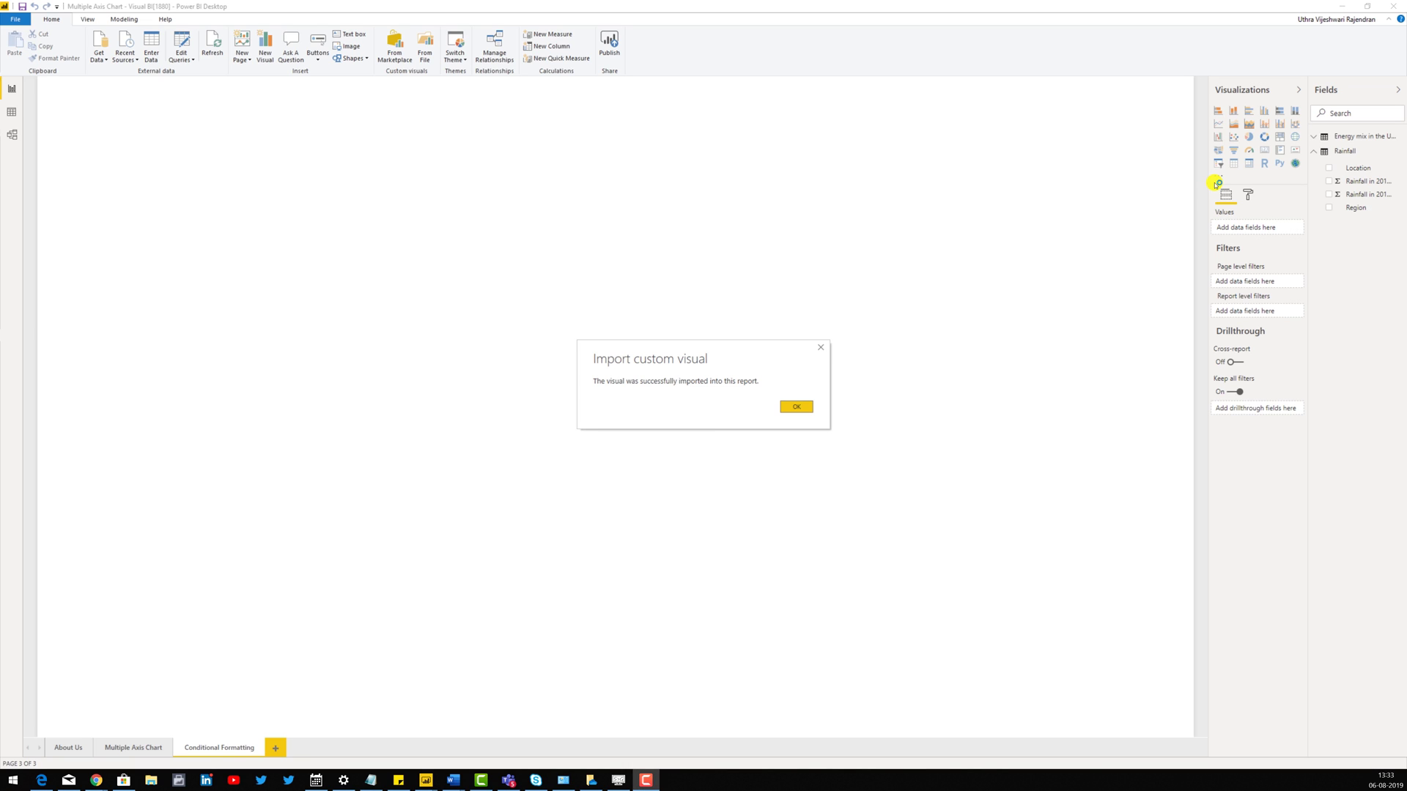
pyautogui.click(798, 408)
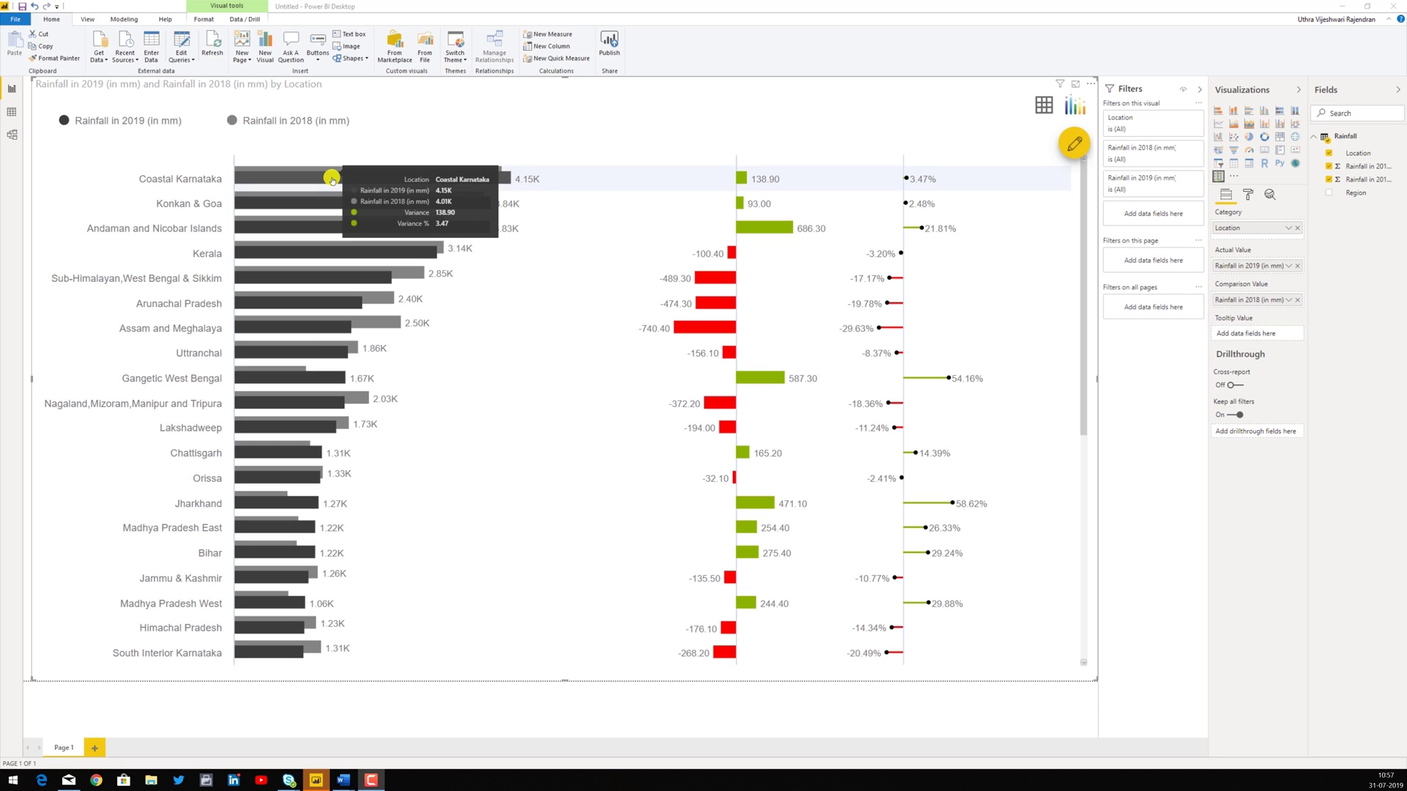
# Step: Cross-highlight the Sub-Himalayan West Bengal & Sikkim and Orissa rows, clearing each highlight
pyautogui.click(329, 270)
pyautogui.click(413, 348)
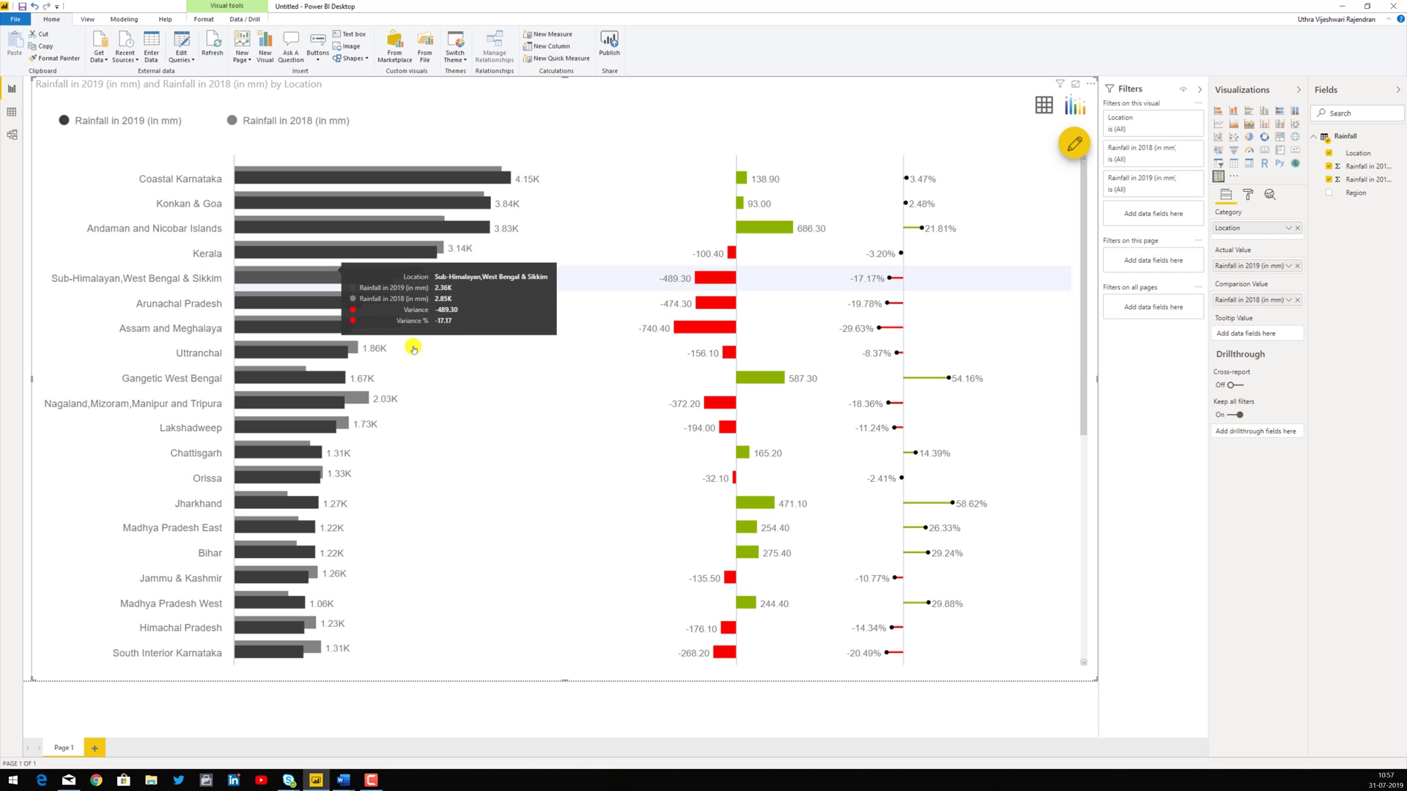
pyautogui.click(311, 477)
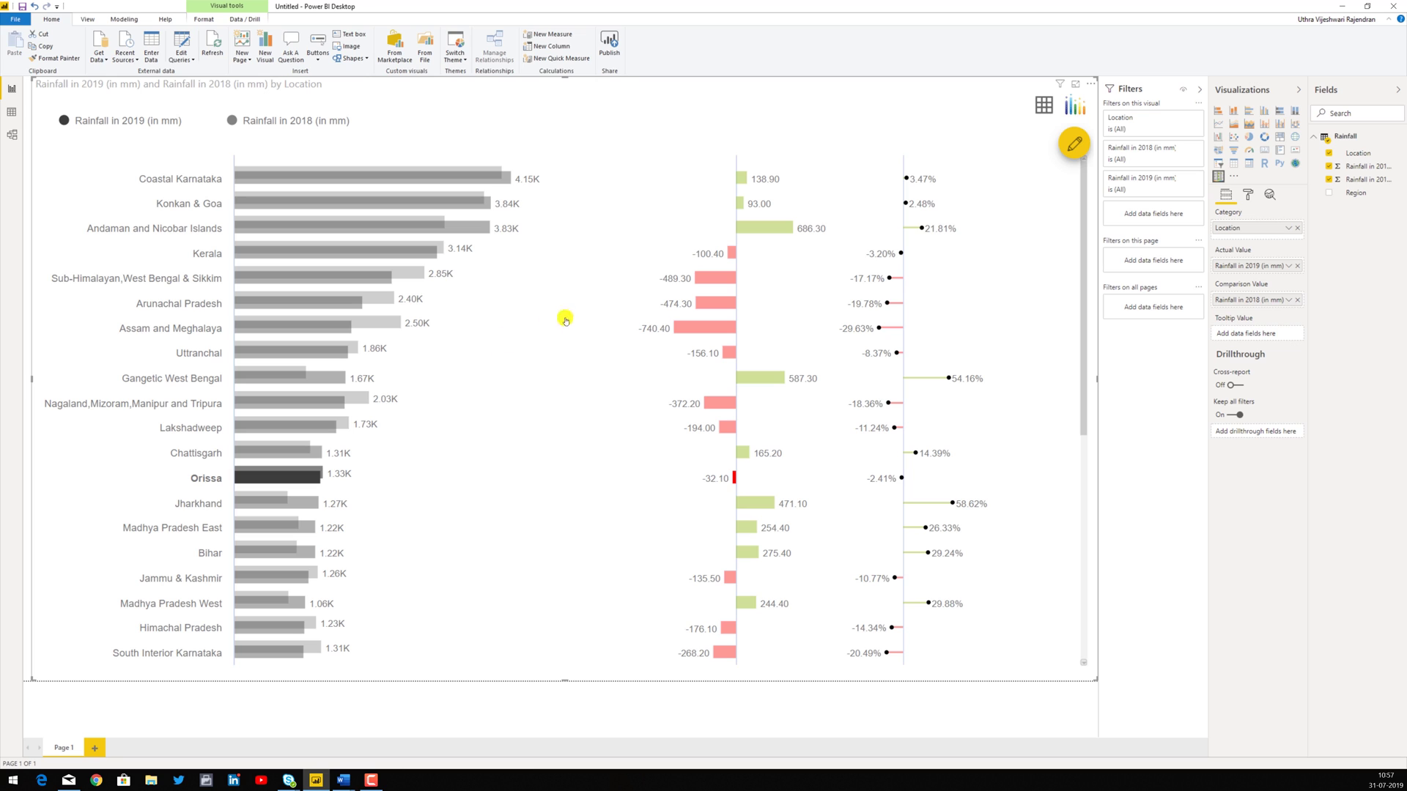
pyautogui.click(646, 269)
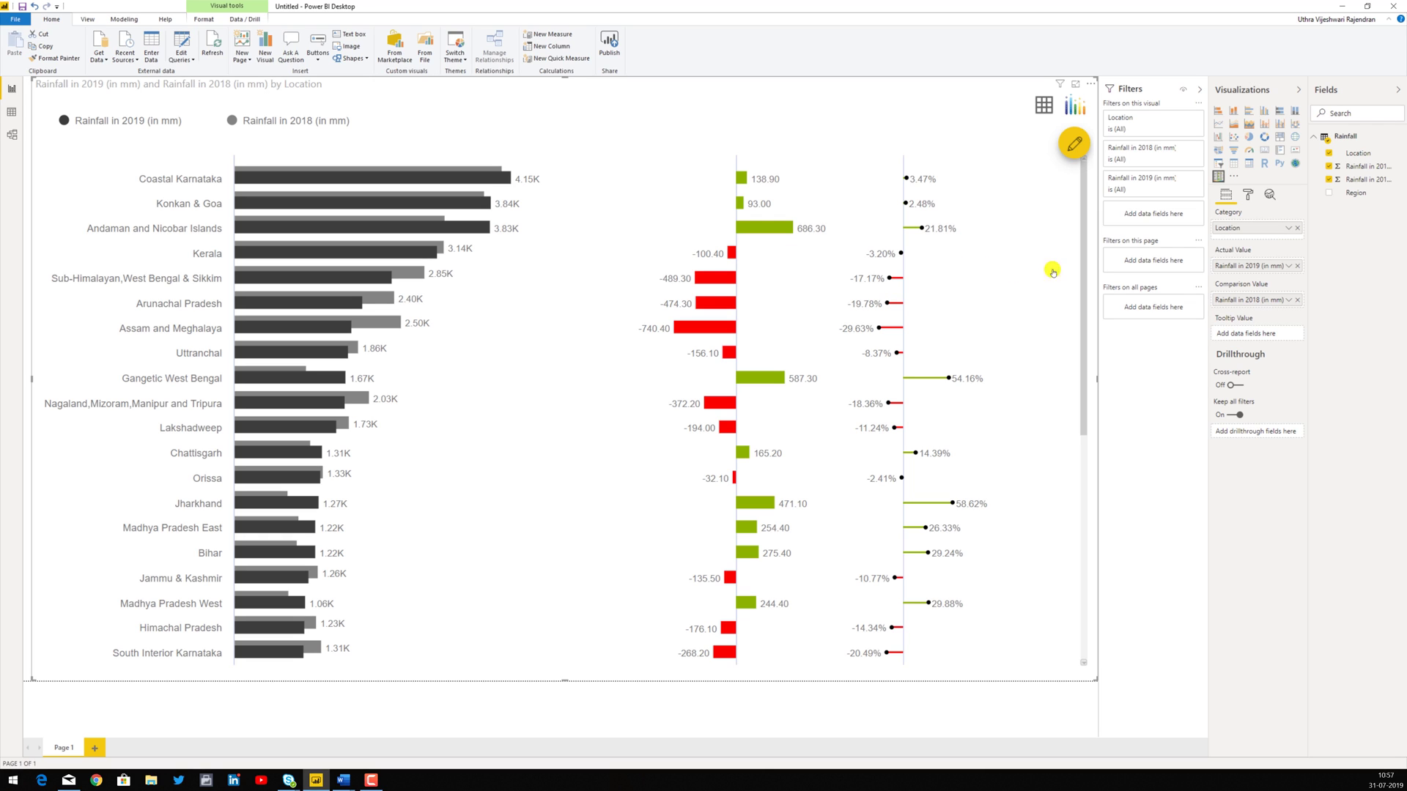
# Step: Try a vertical orientation with ascending variance sort in Chart Options, then revert to default
pyautogui.click(1248, 194)
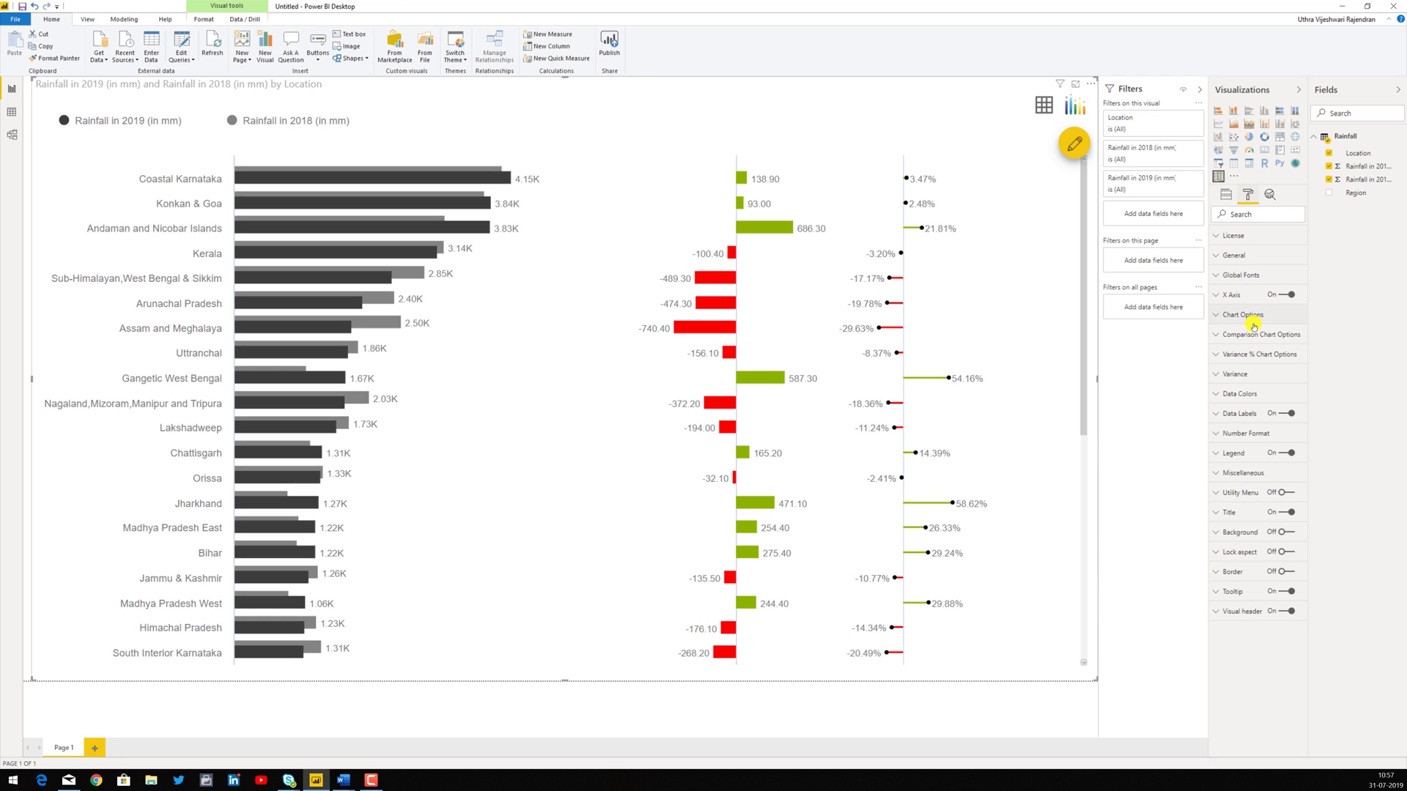
pyautogui.click(1216, 316)
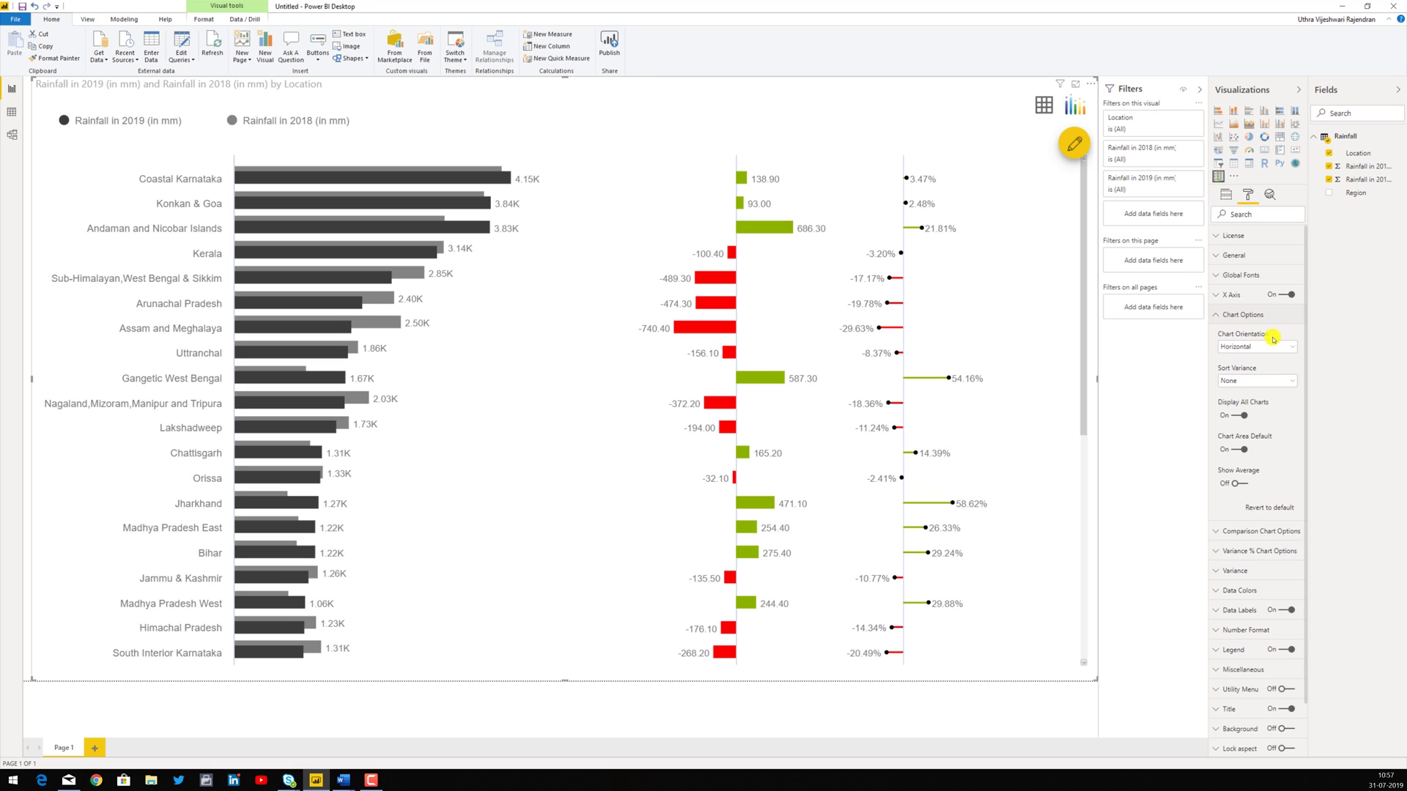
pyautogui.click(1292, 347)
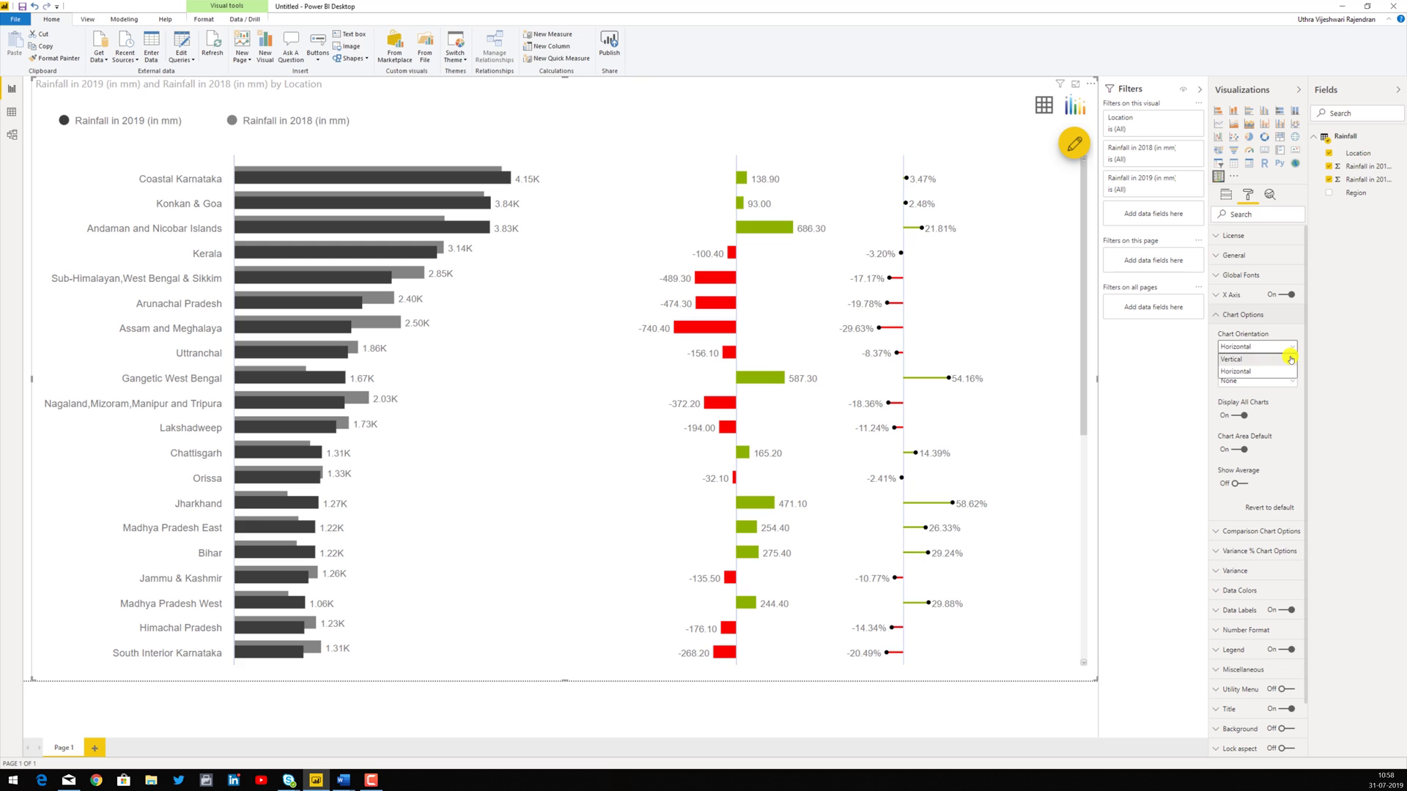
pyautogui.click(1290, 360)
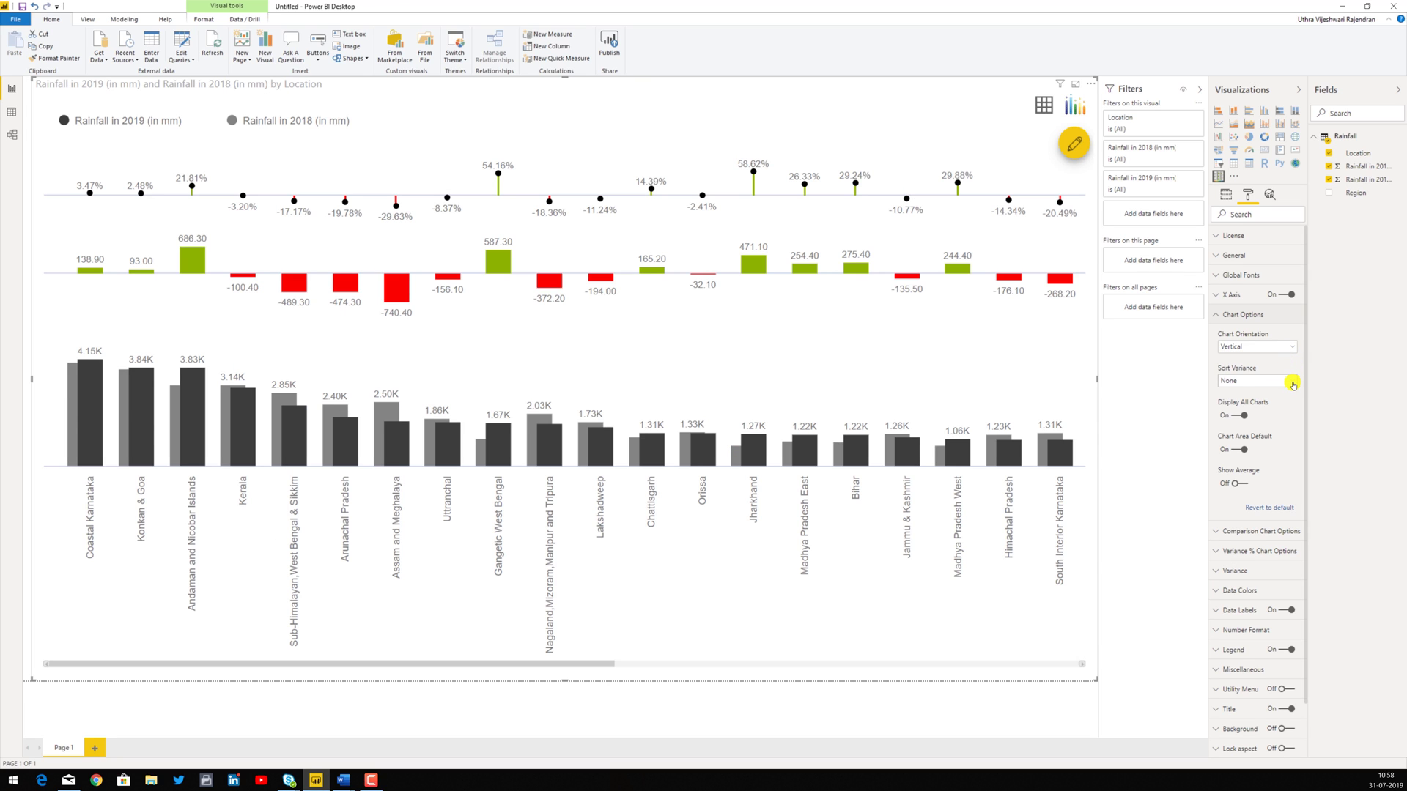
pyautogui.click(1293, 382)
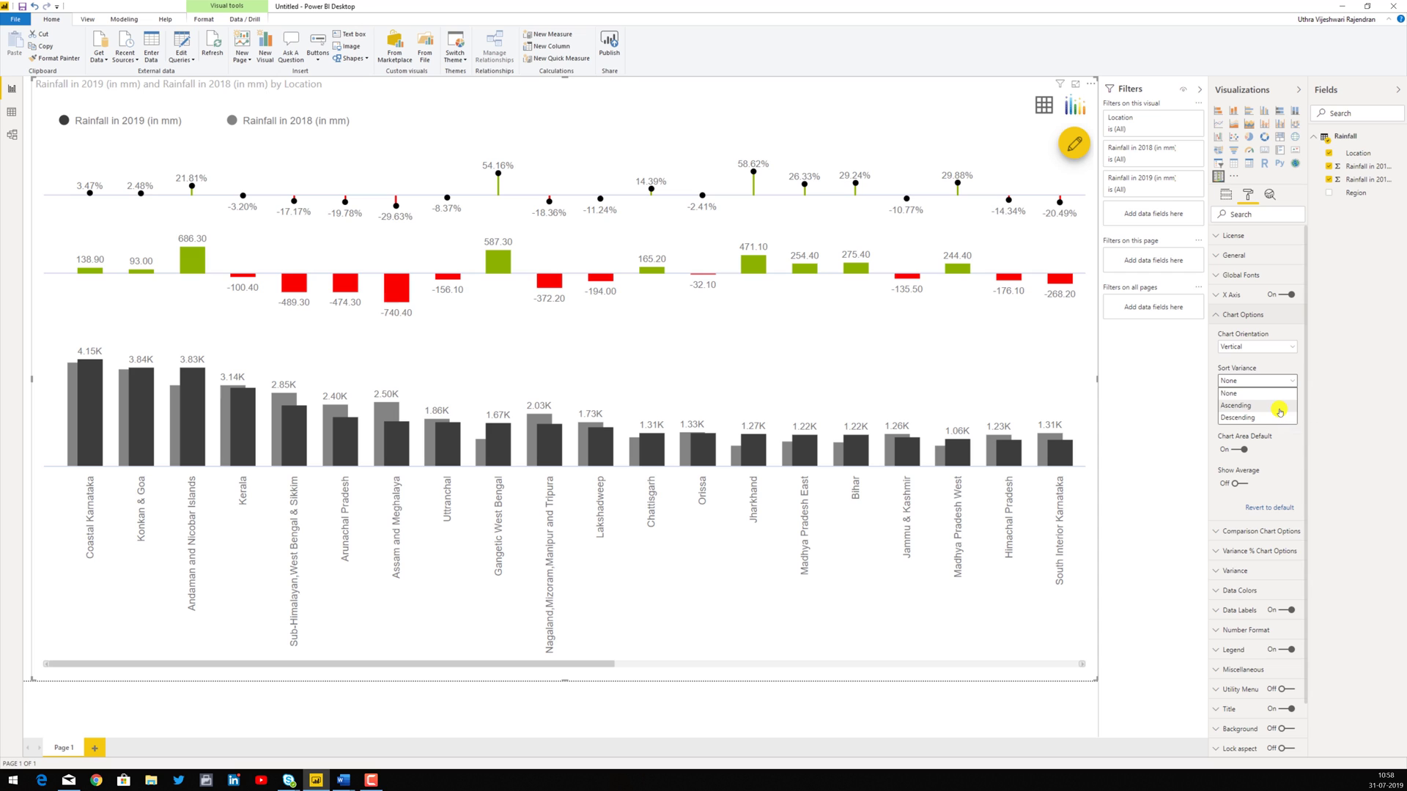
pyautogui.click(1280, 407)
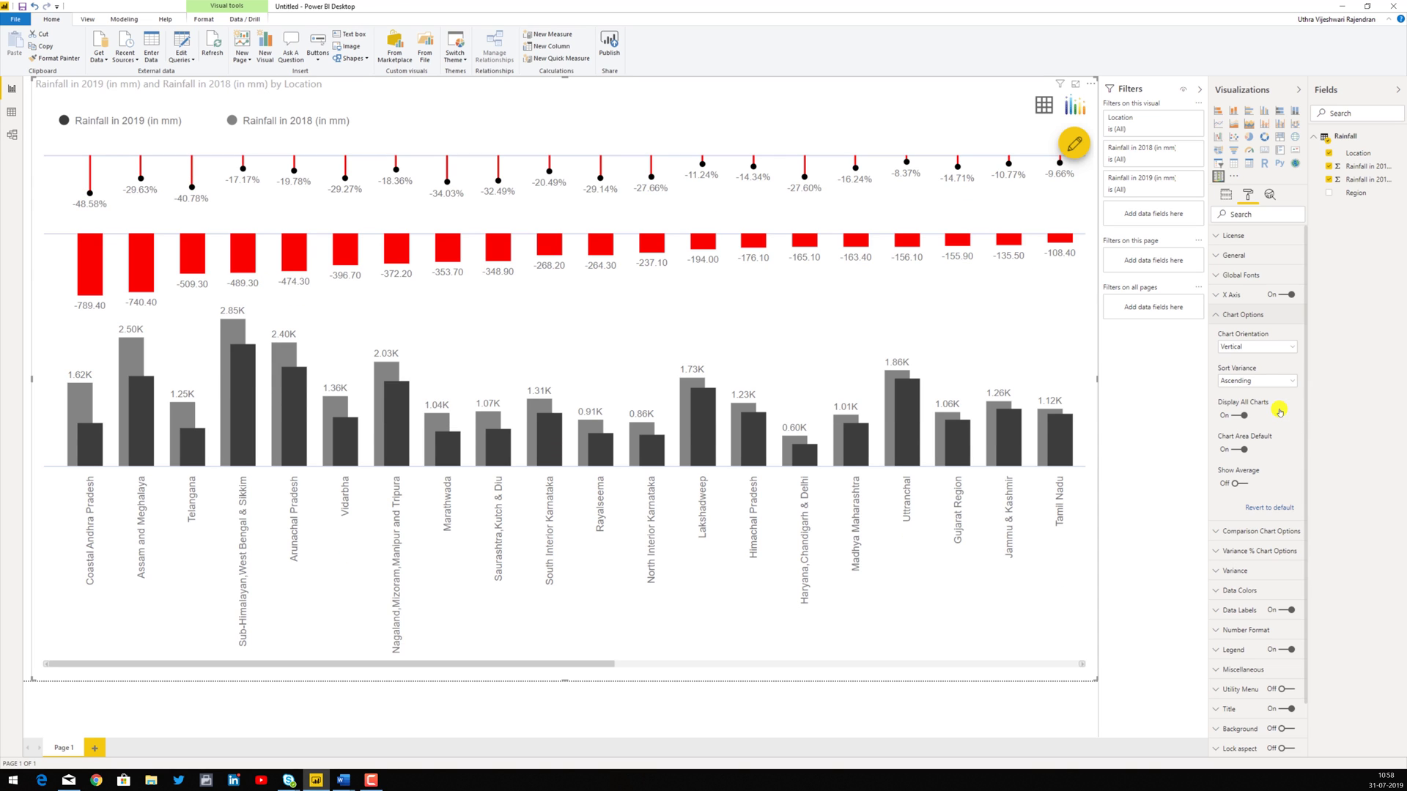
pyautogui.click(1279, 511)
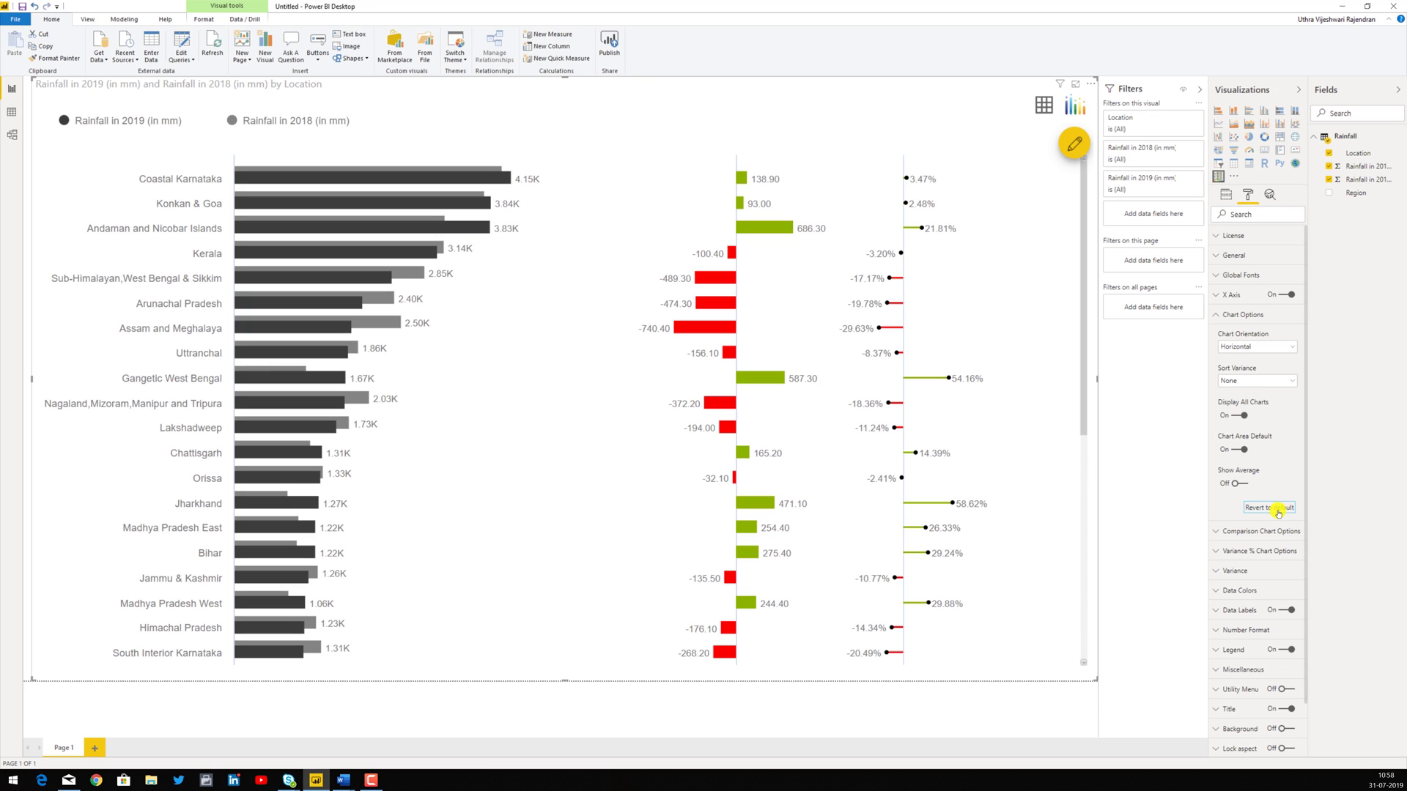
# Step: Try Stacked, Pinned and Line comparison chart types, then revert to Normal bars
pyautogui.click(1220, 532)
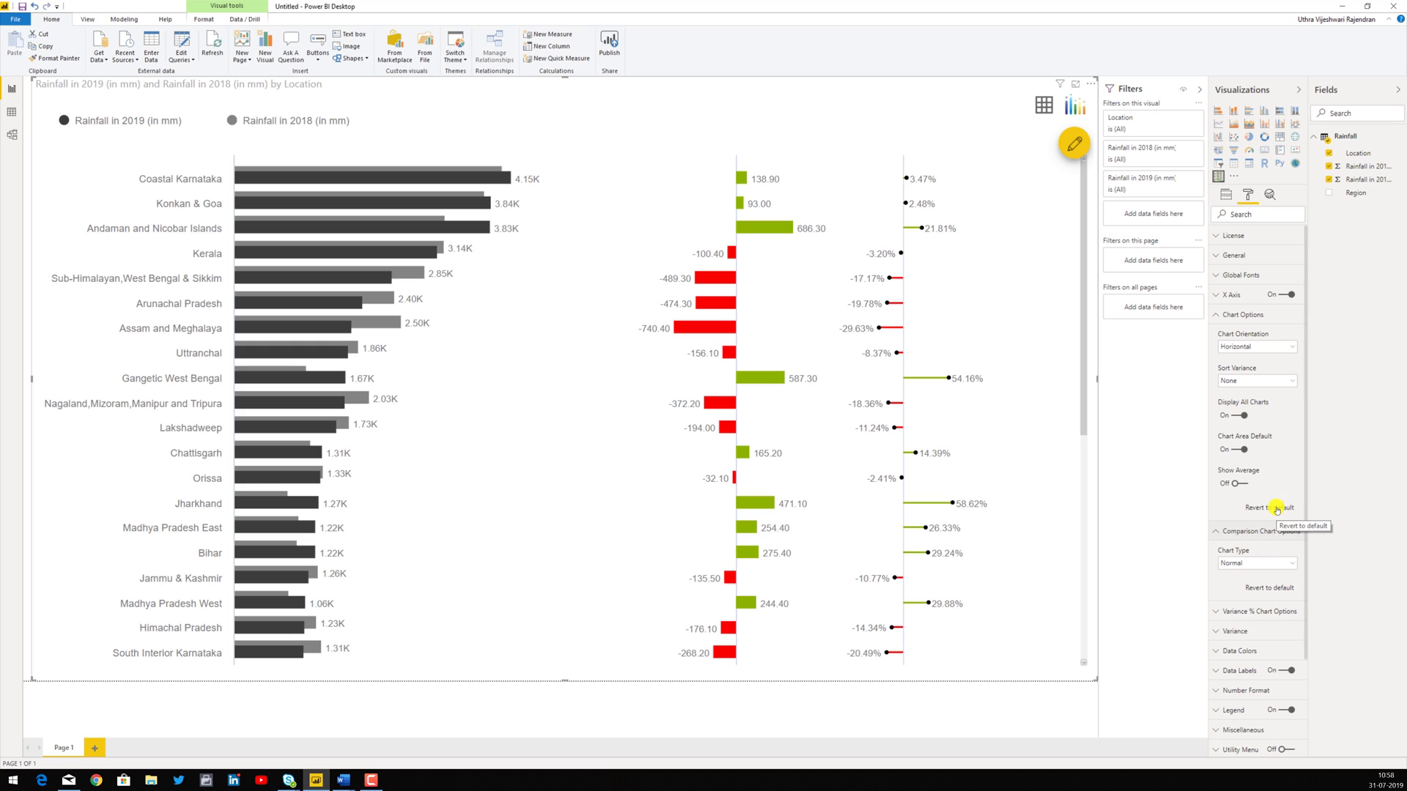
pyautogui.click(1279, 564)
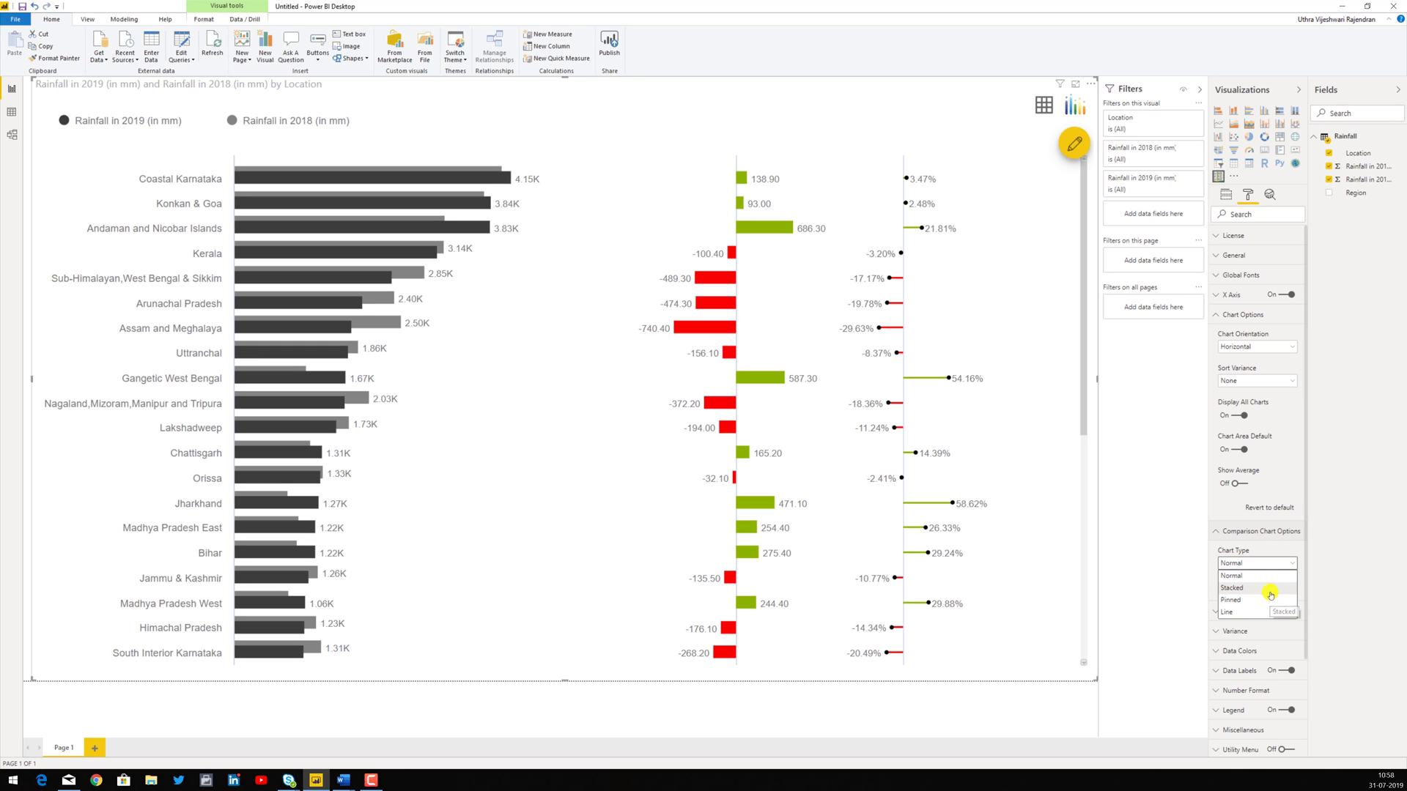
pyautogui.click(1256, 587)
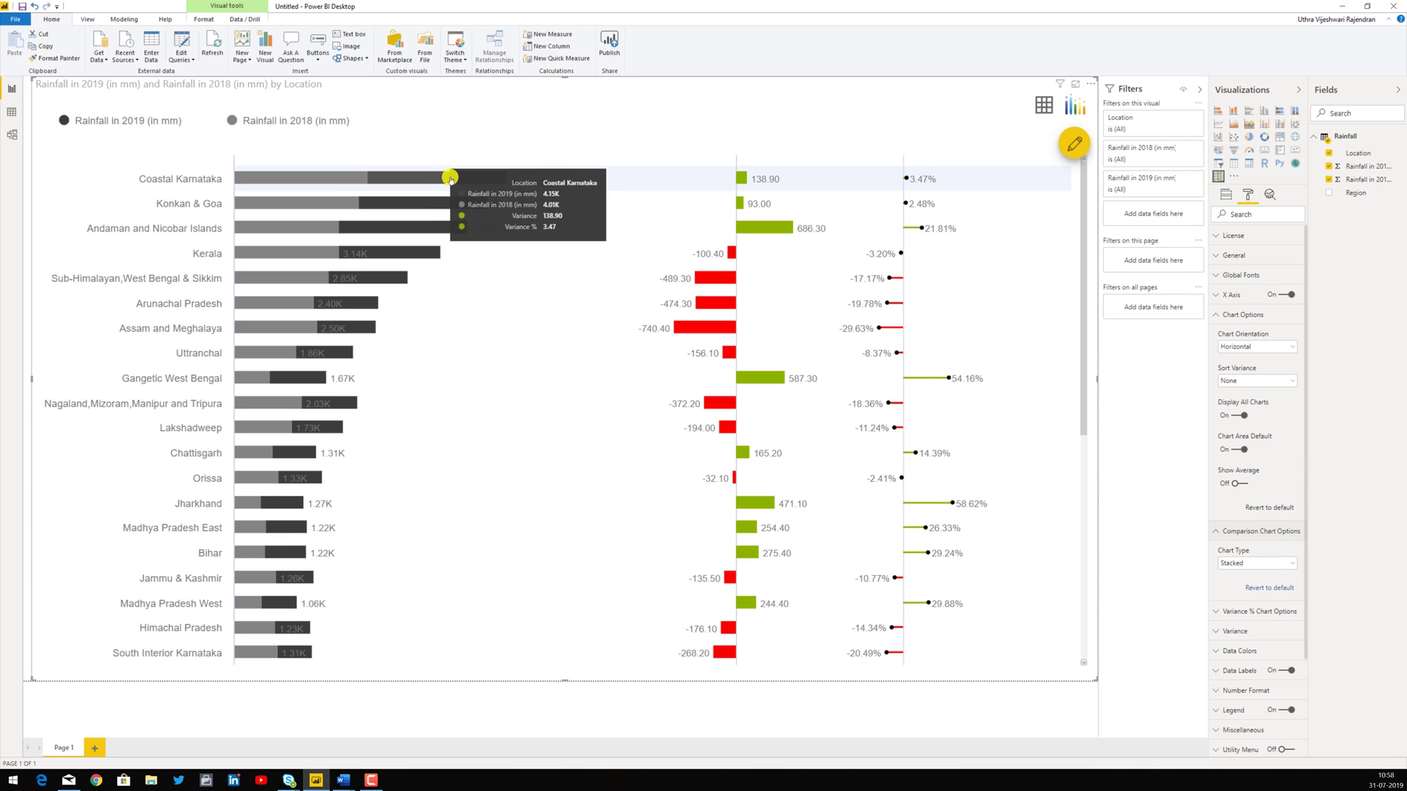
pyautogui.moveTo(440, 178)
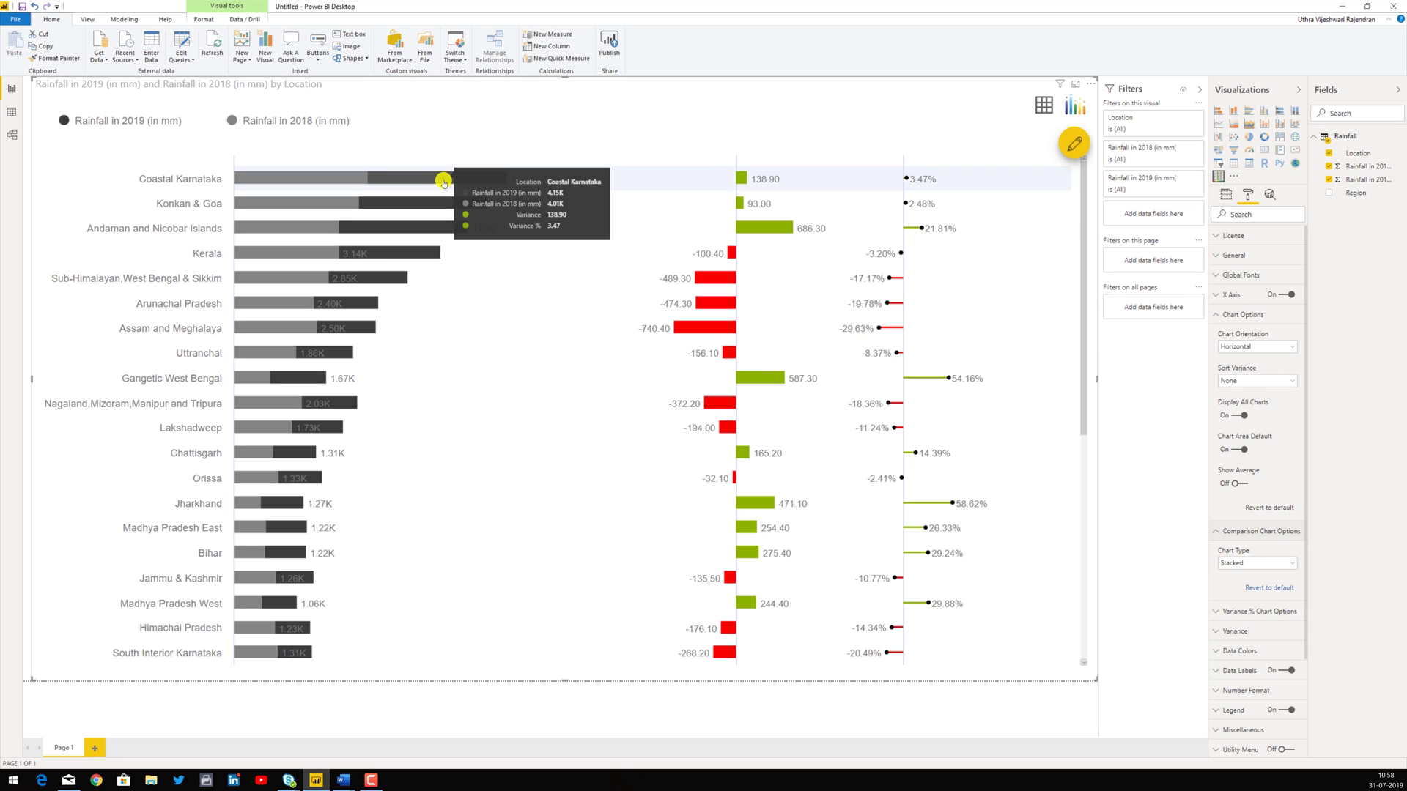
pyautogui.click(1290, 565)
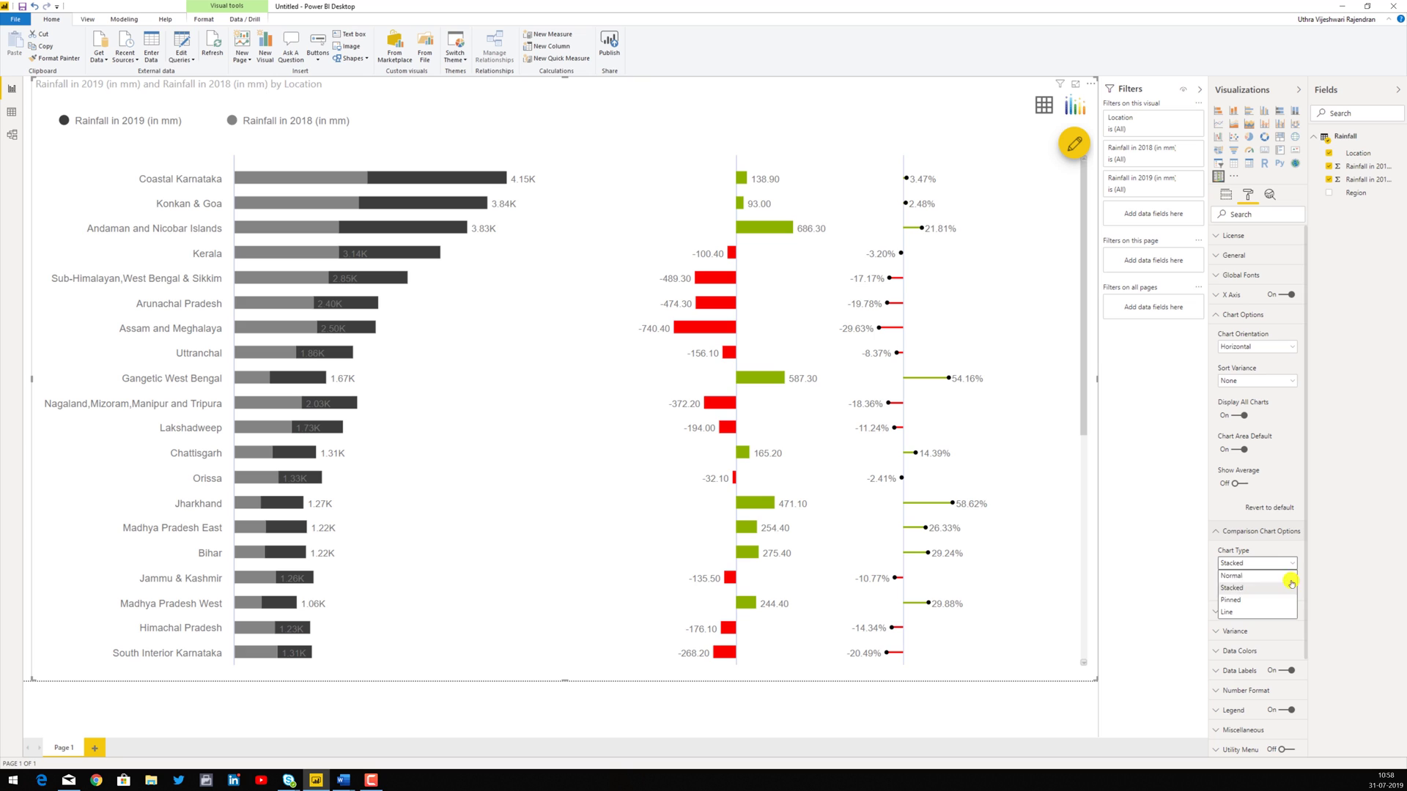
pyautogui.click(1290, 599)
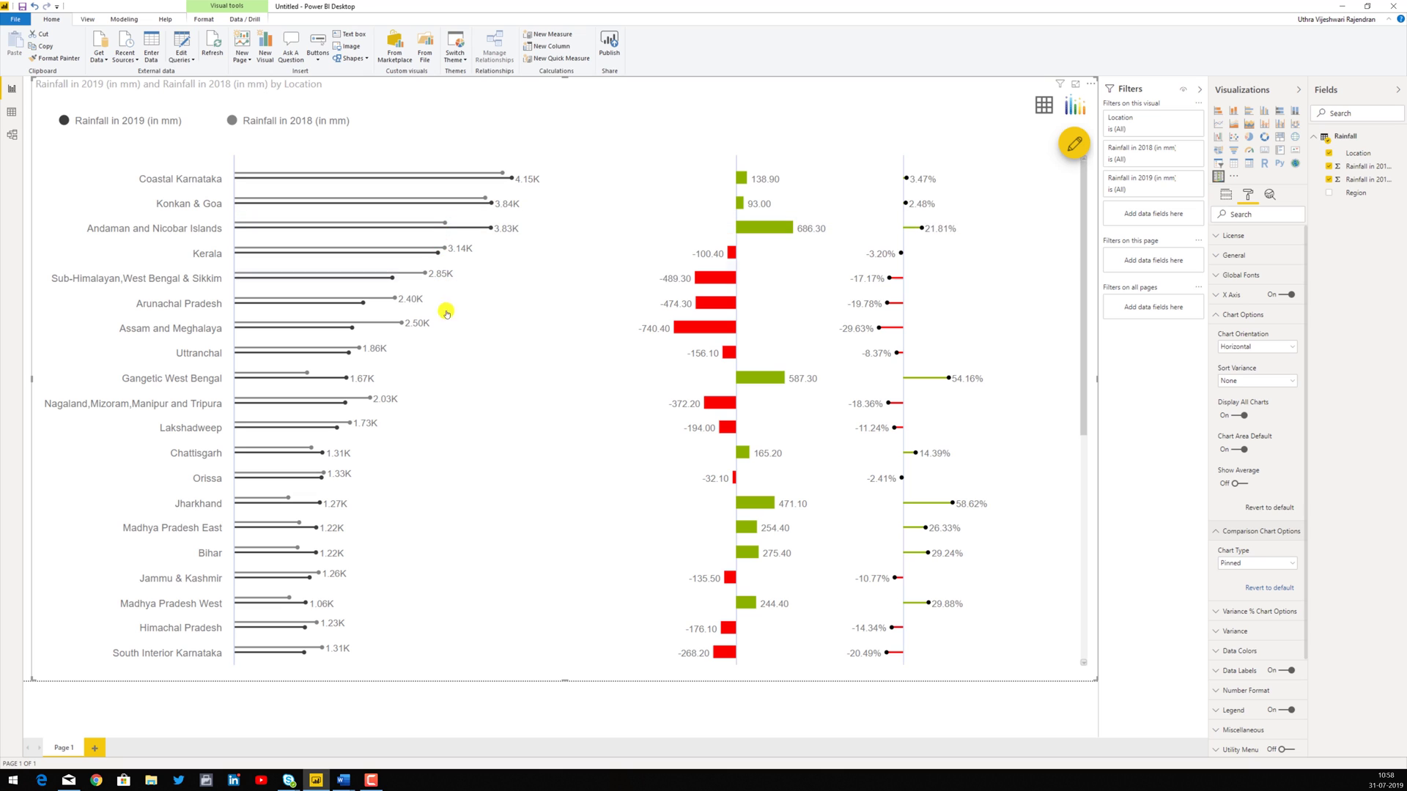
pyautogui.click(1291, 563)
pyautogui.click(1279, 613)
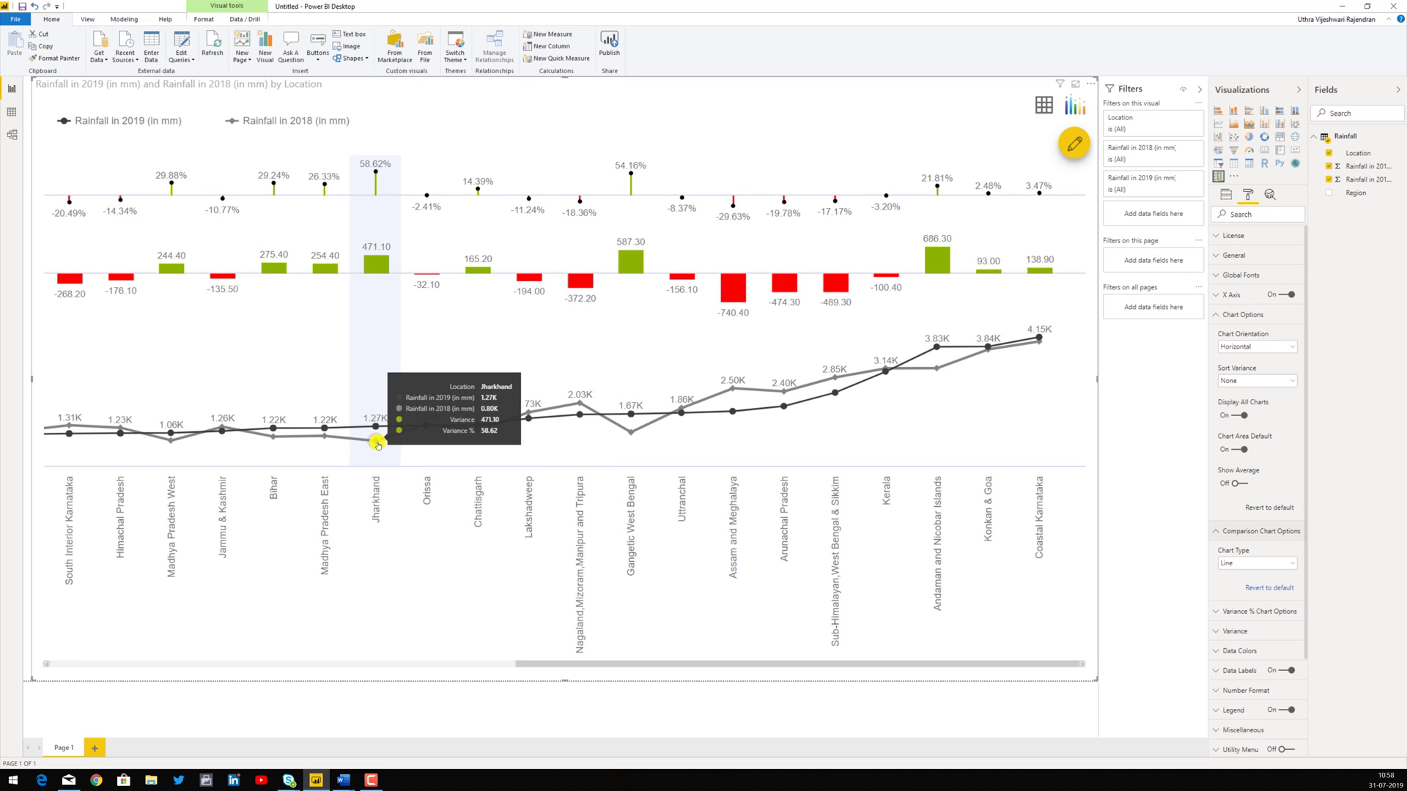
pyautogui.click(1261, 588)
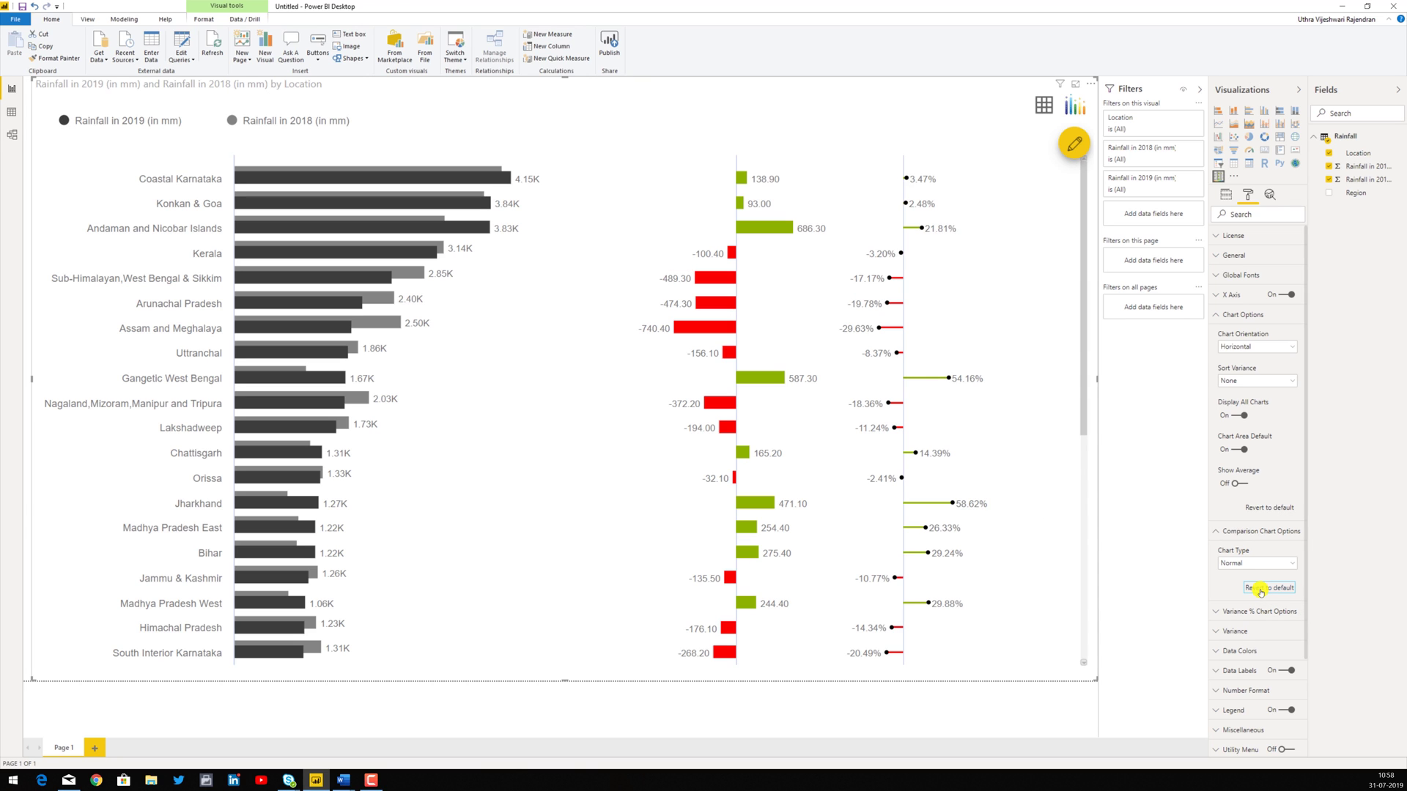
# Step: Review the Data Colors positive-variance colour and theme list, keeping the IBCS theme
pyautogui.click(1215, 651)
pyautogui.scroll(-1, 1257, 677)
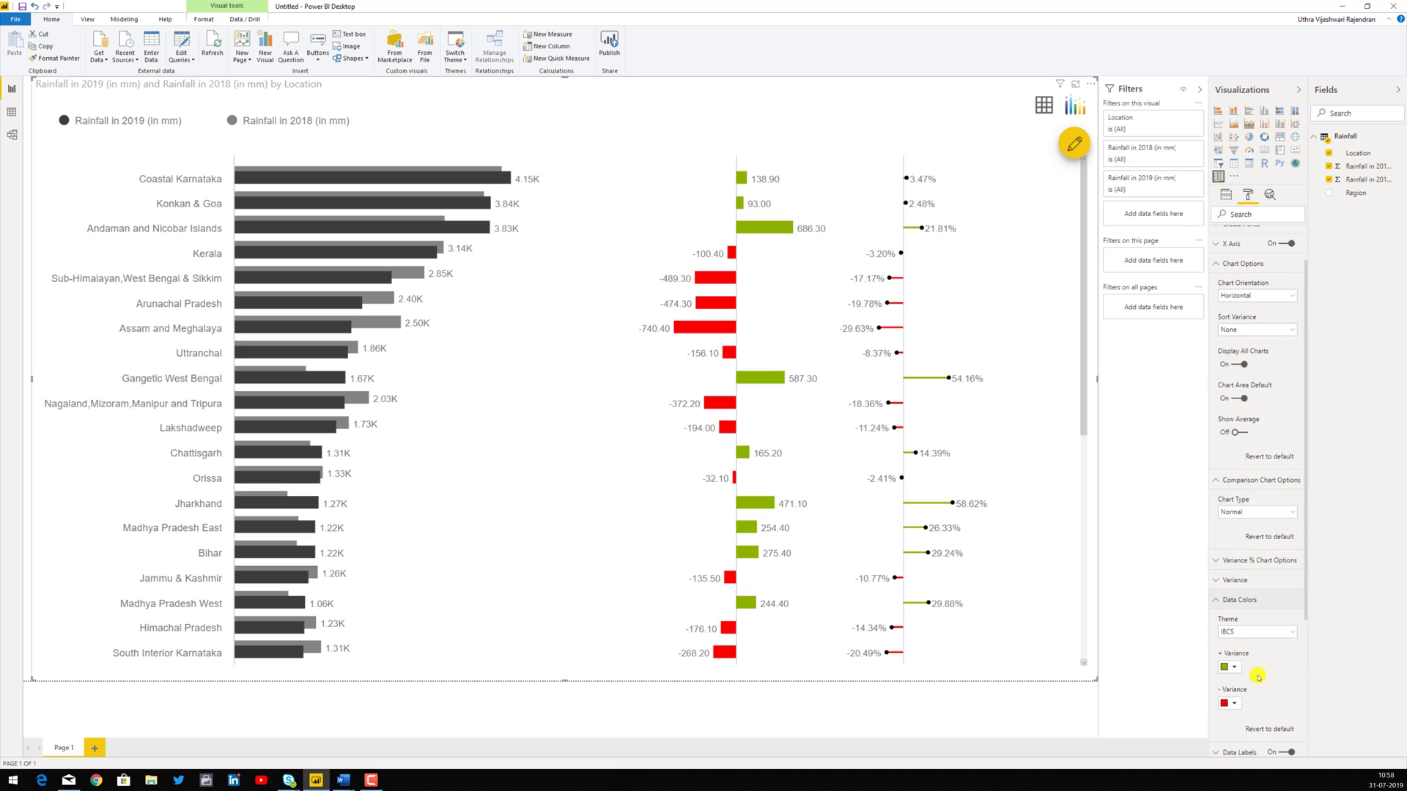
pyautogui.scroll(-2, 1235, 645)
pyautogui.scroll(-1, 1239, 648)
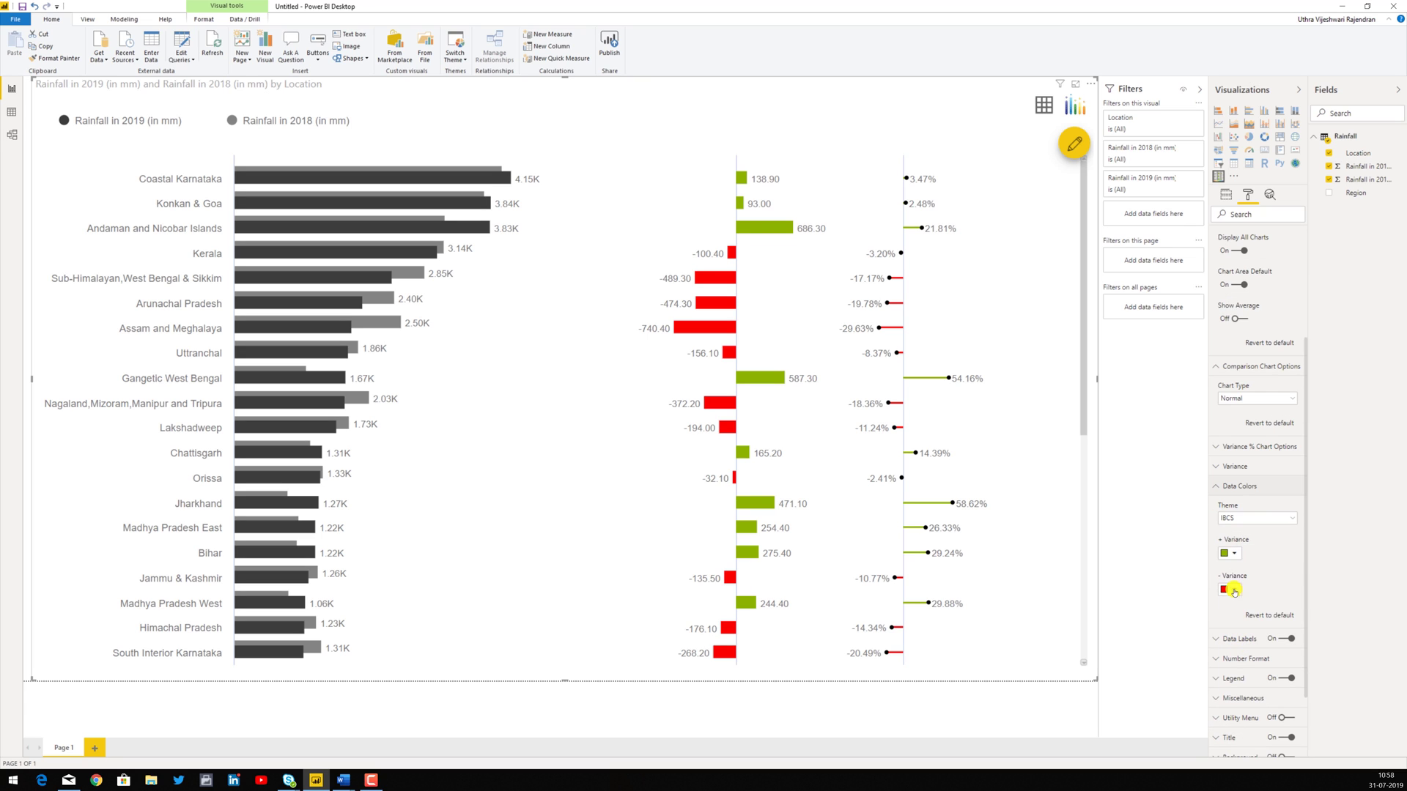
pyautogui.click(1235, 556)
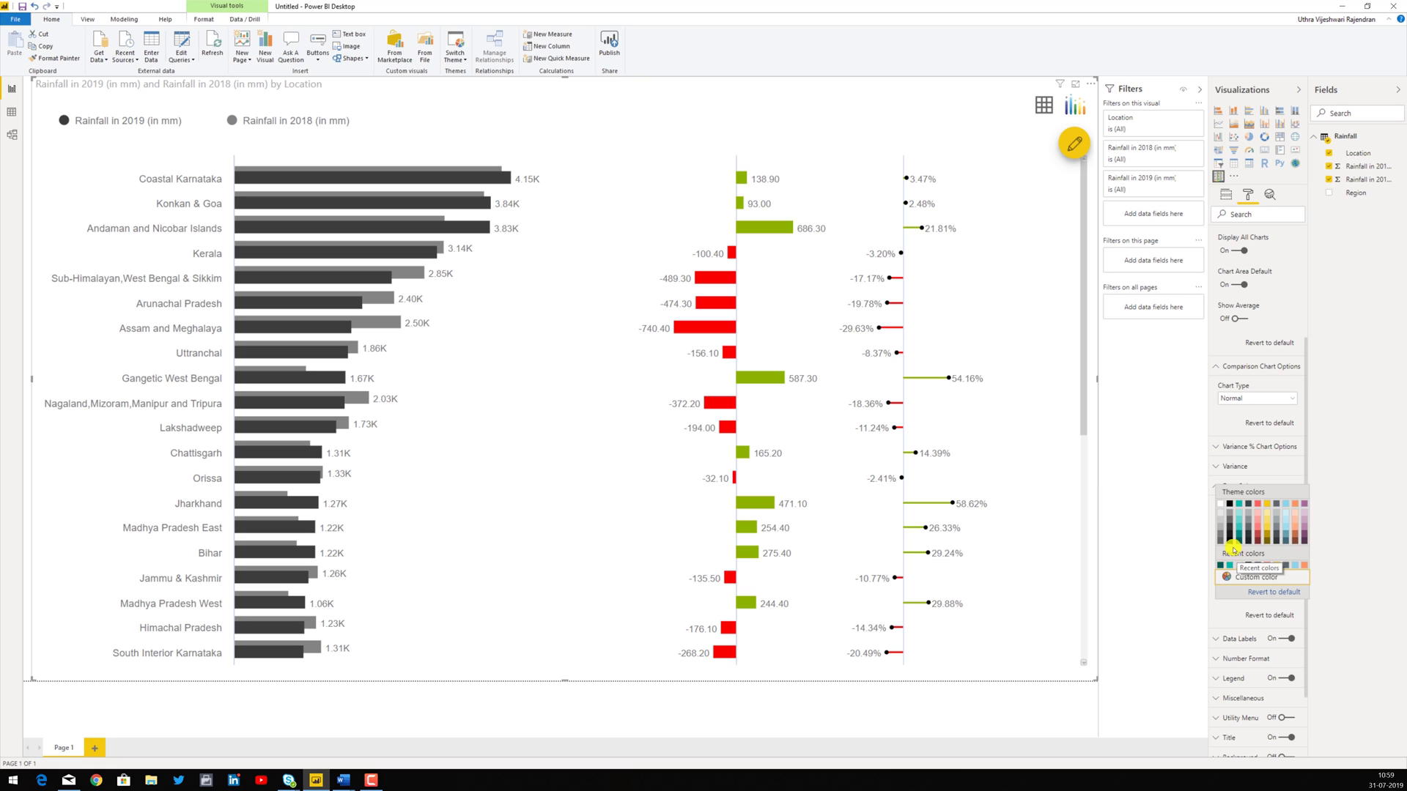
pyautogui.click(1258, 593)
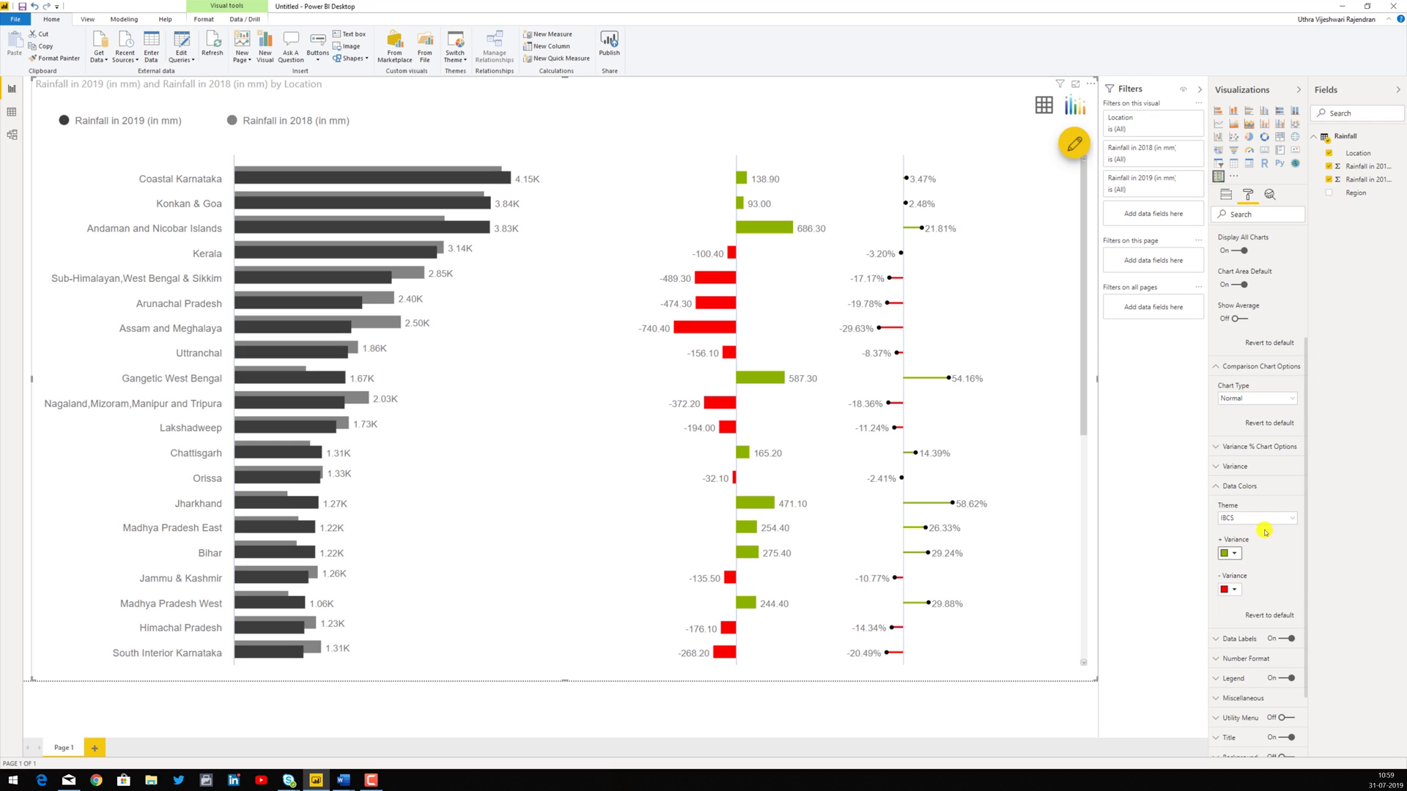
pyautogui.click(1291, 519)
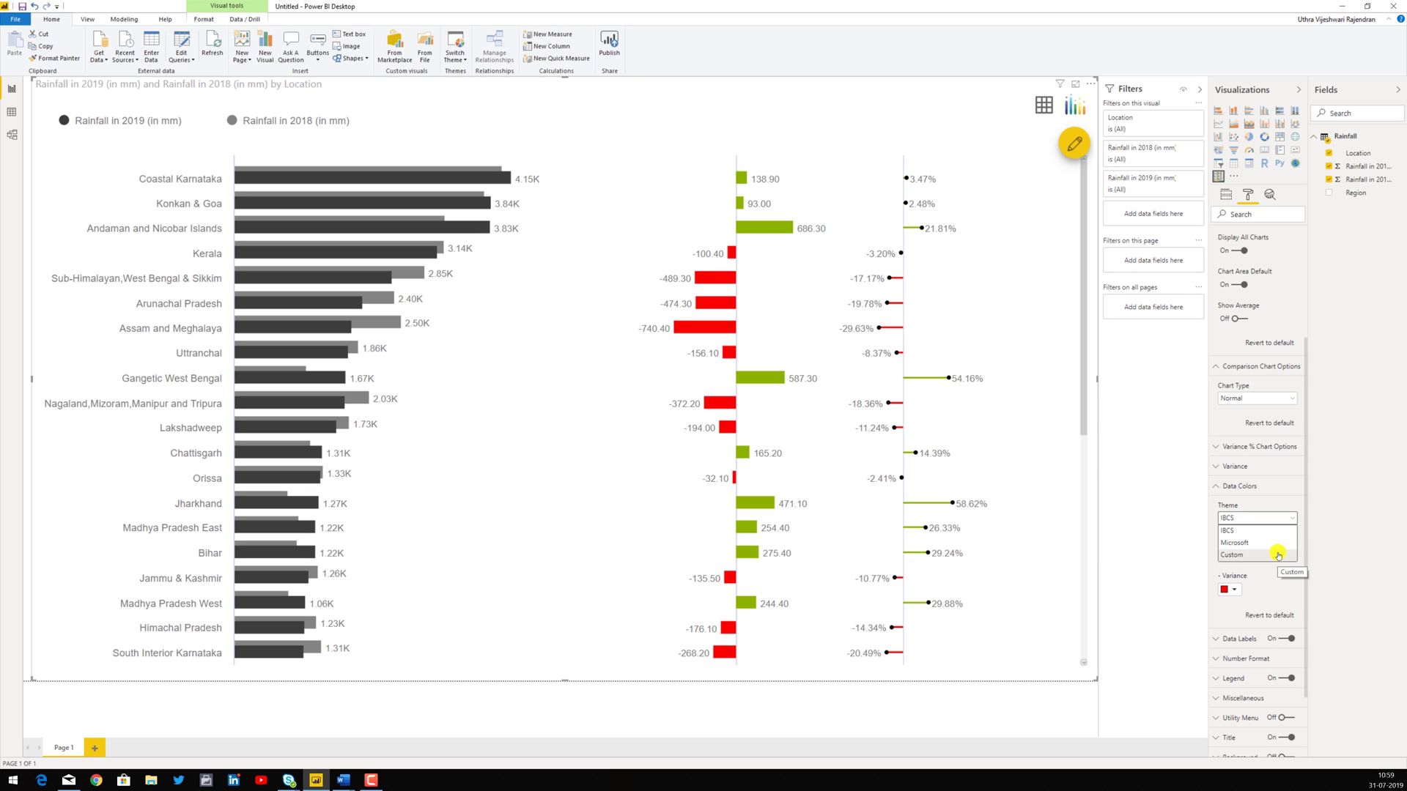
pyautogui.click(1282, 592)
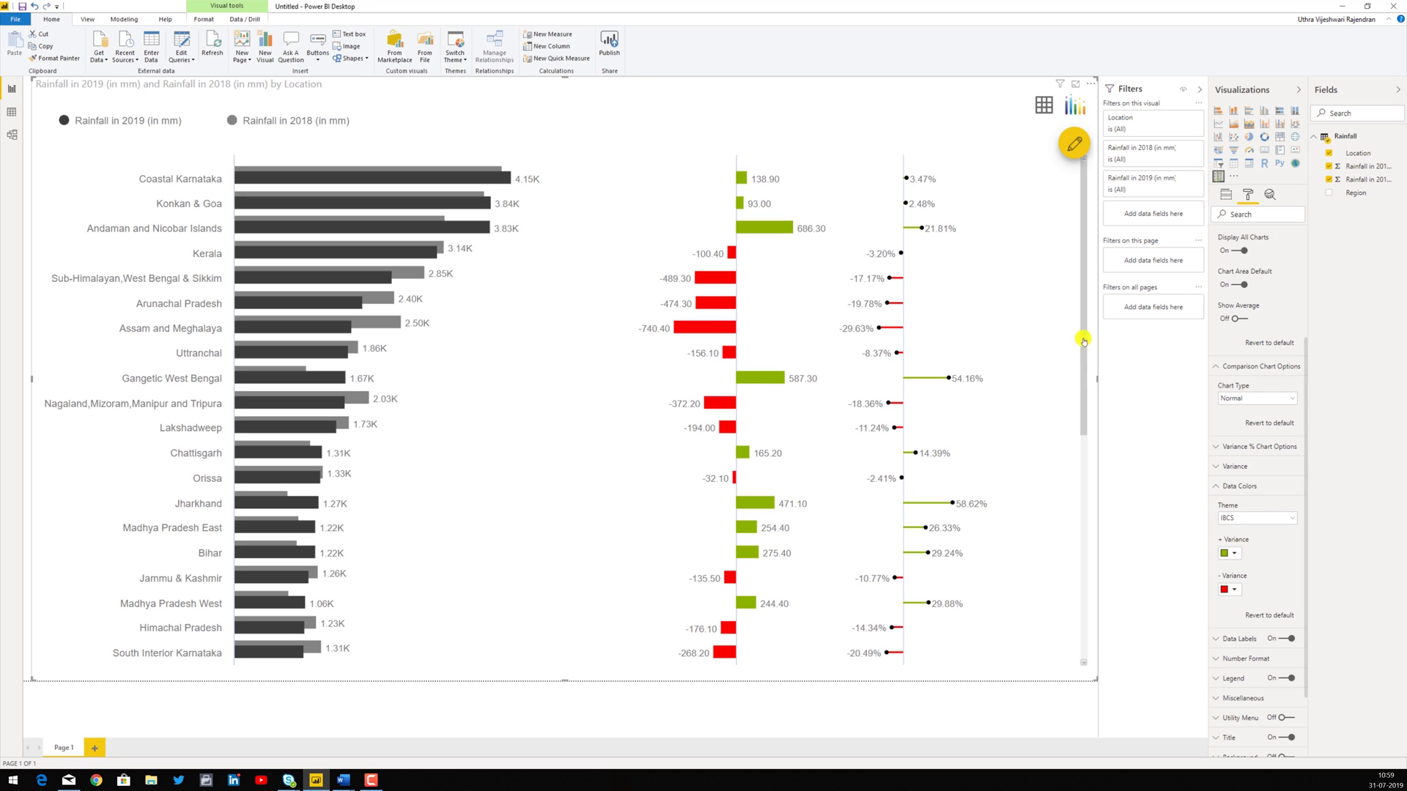
# Step: In the advanced editor, add a Rainfall in 2019 rule: Format by Rule, >=, Data Selection comparison
pyautogui.click(1071, 144)
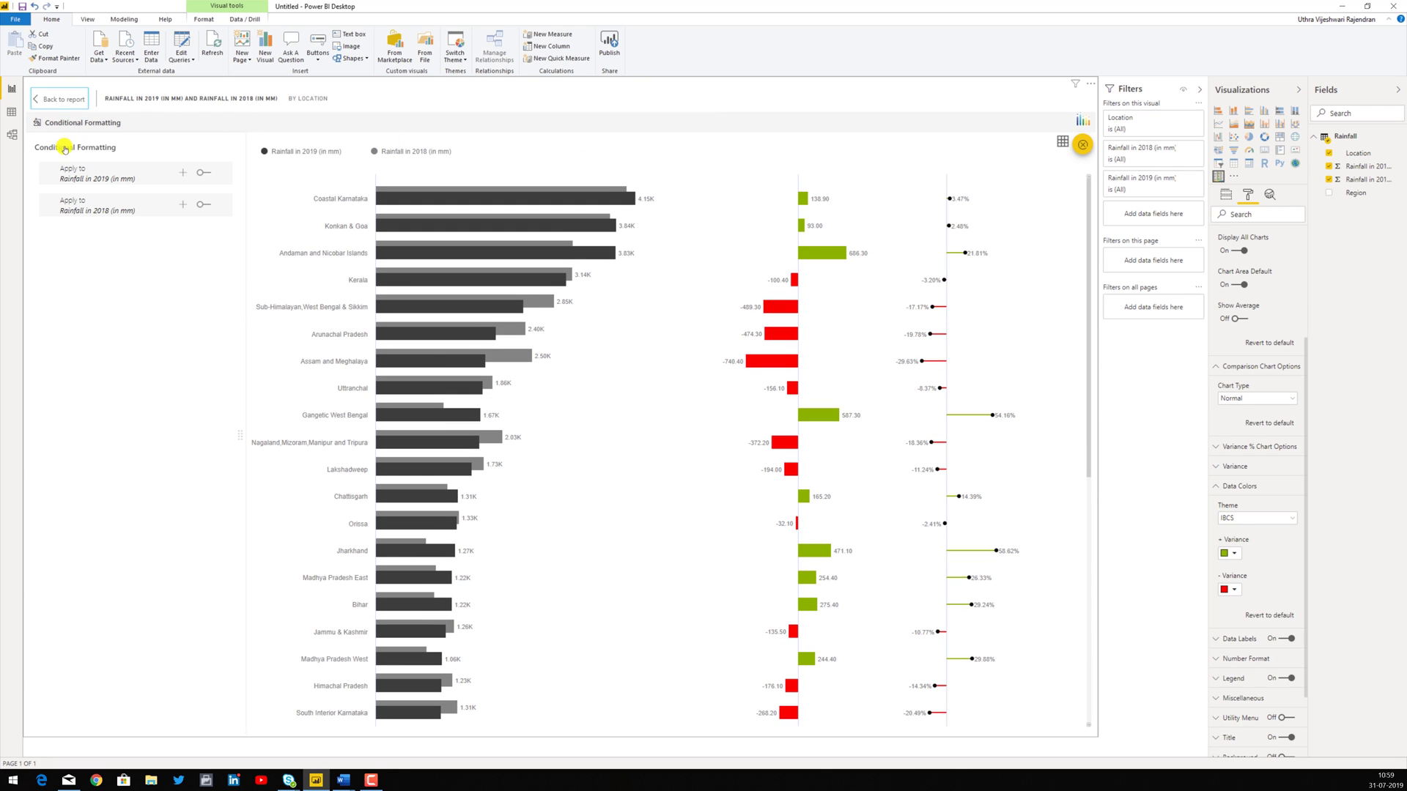
pyautogui.click(181, 175)
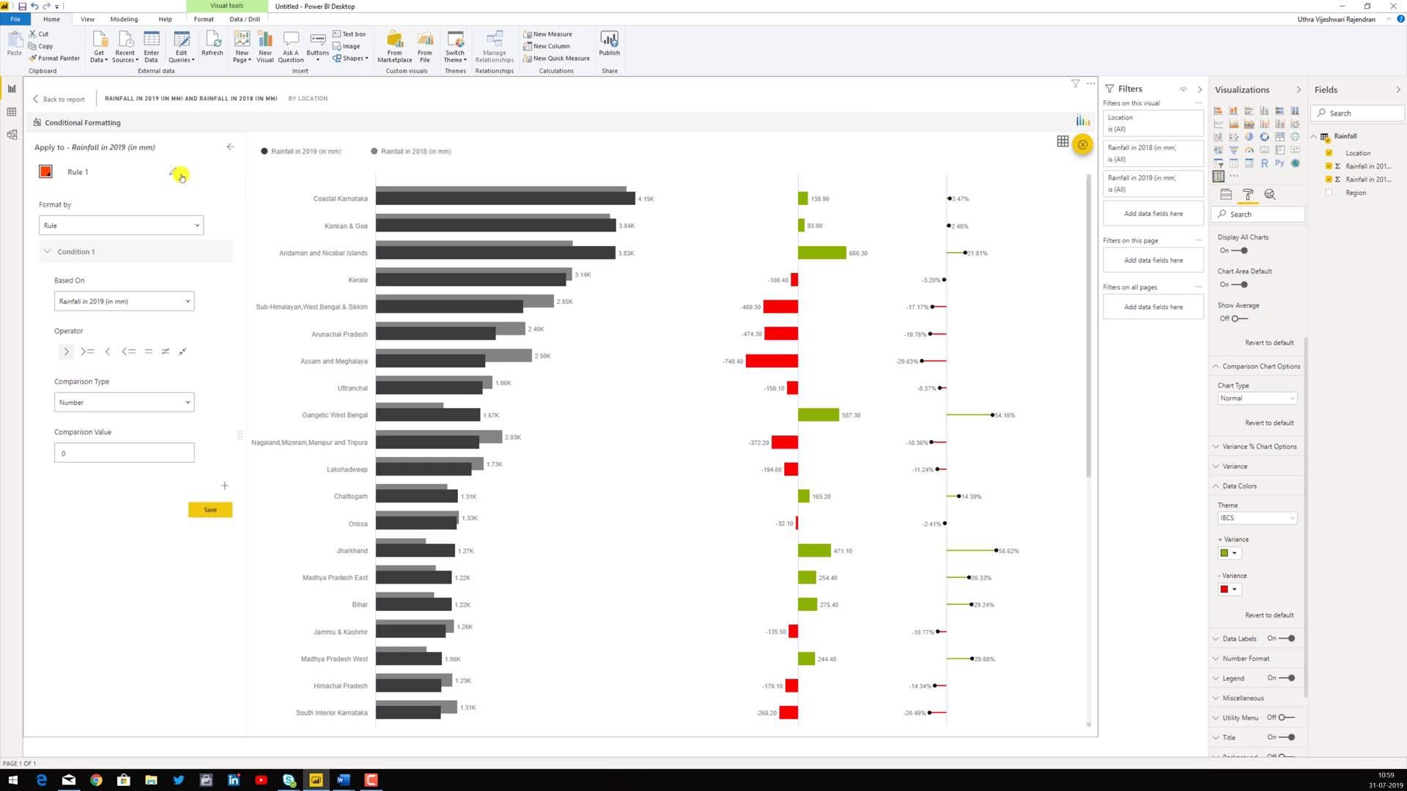
pyautogui.click(196, 229)
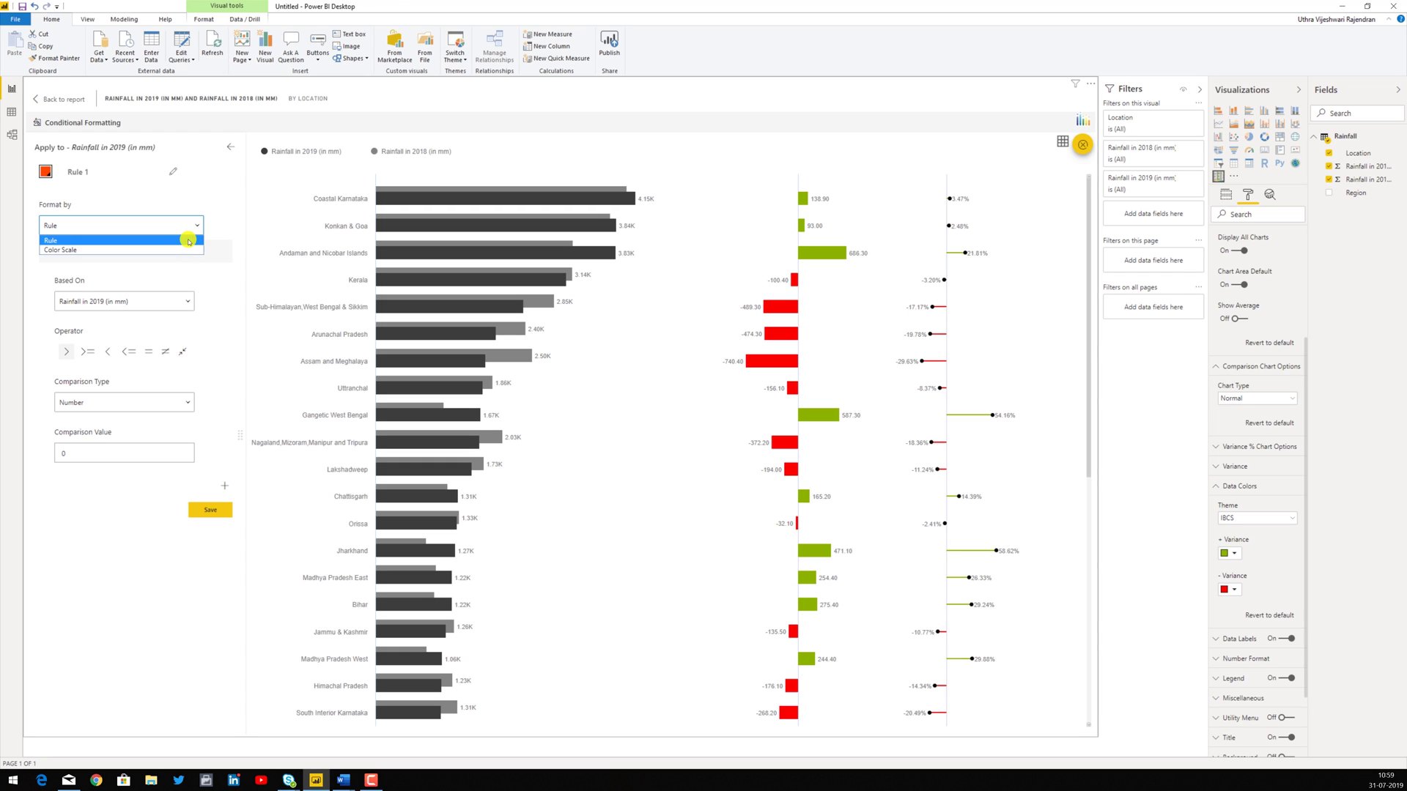
pyautogui.click(189, 241)
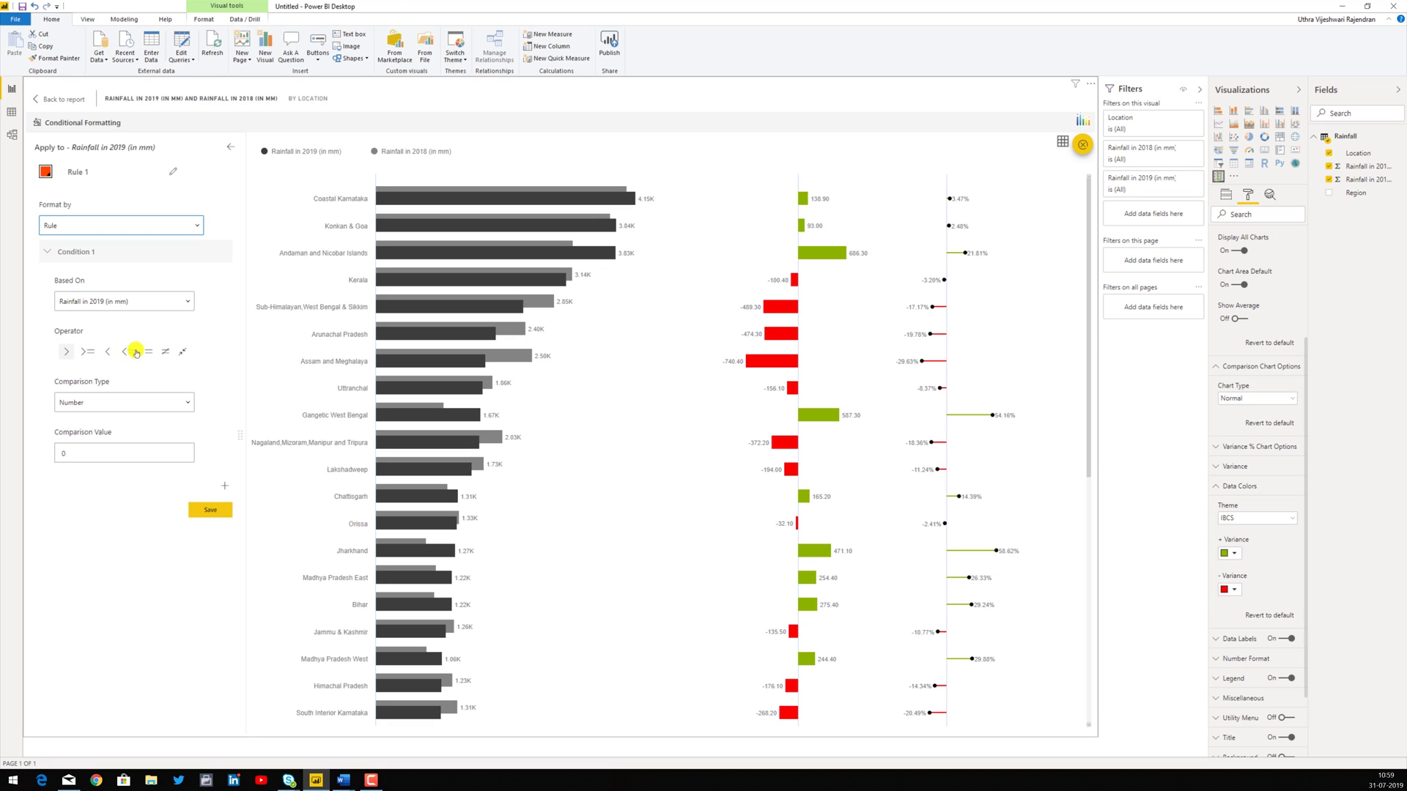
pyautogui.click(88, 352)
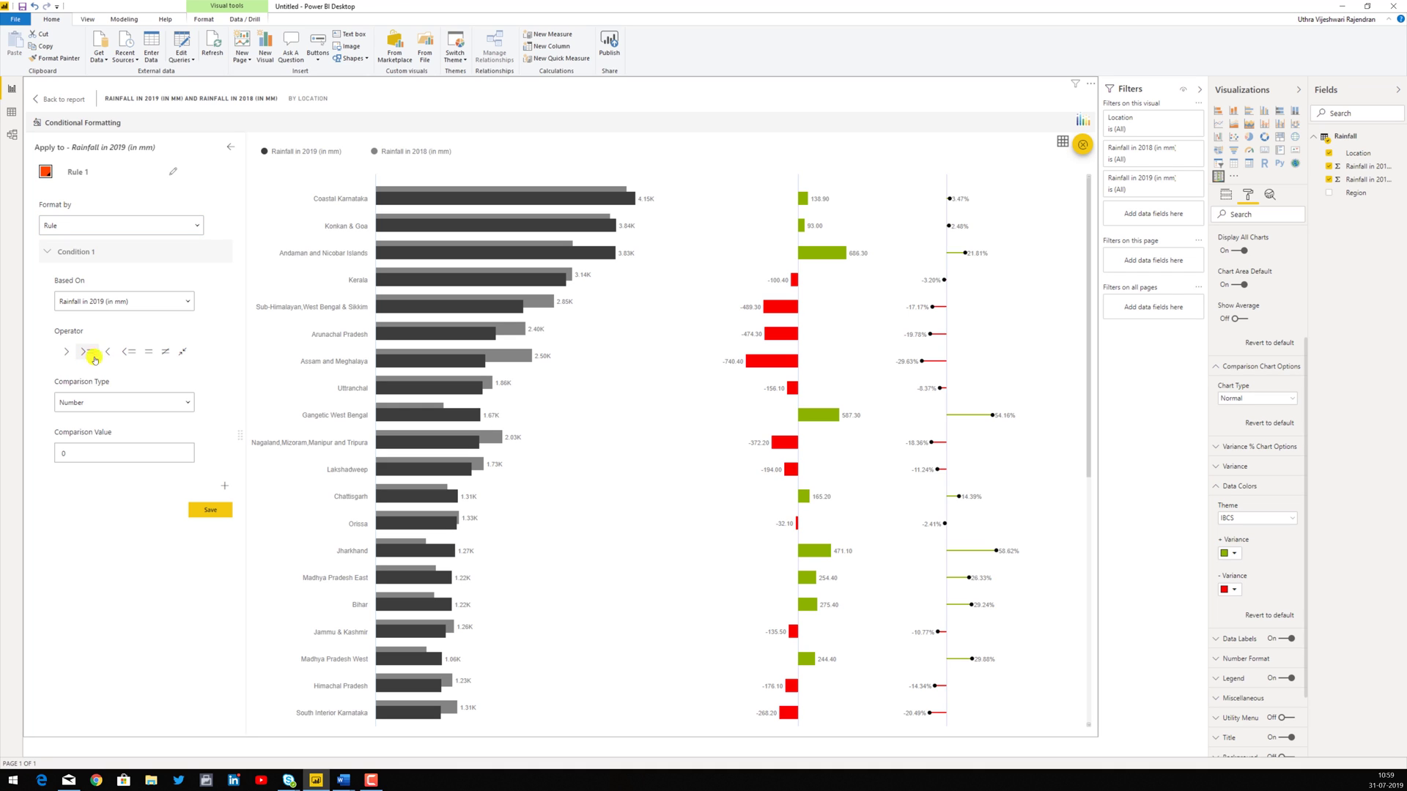
pyautogui.click(190, 405)
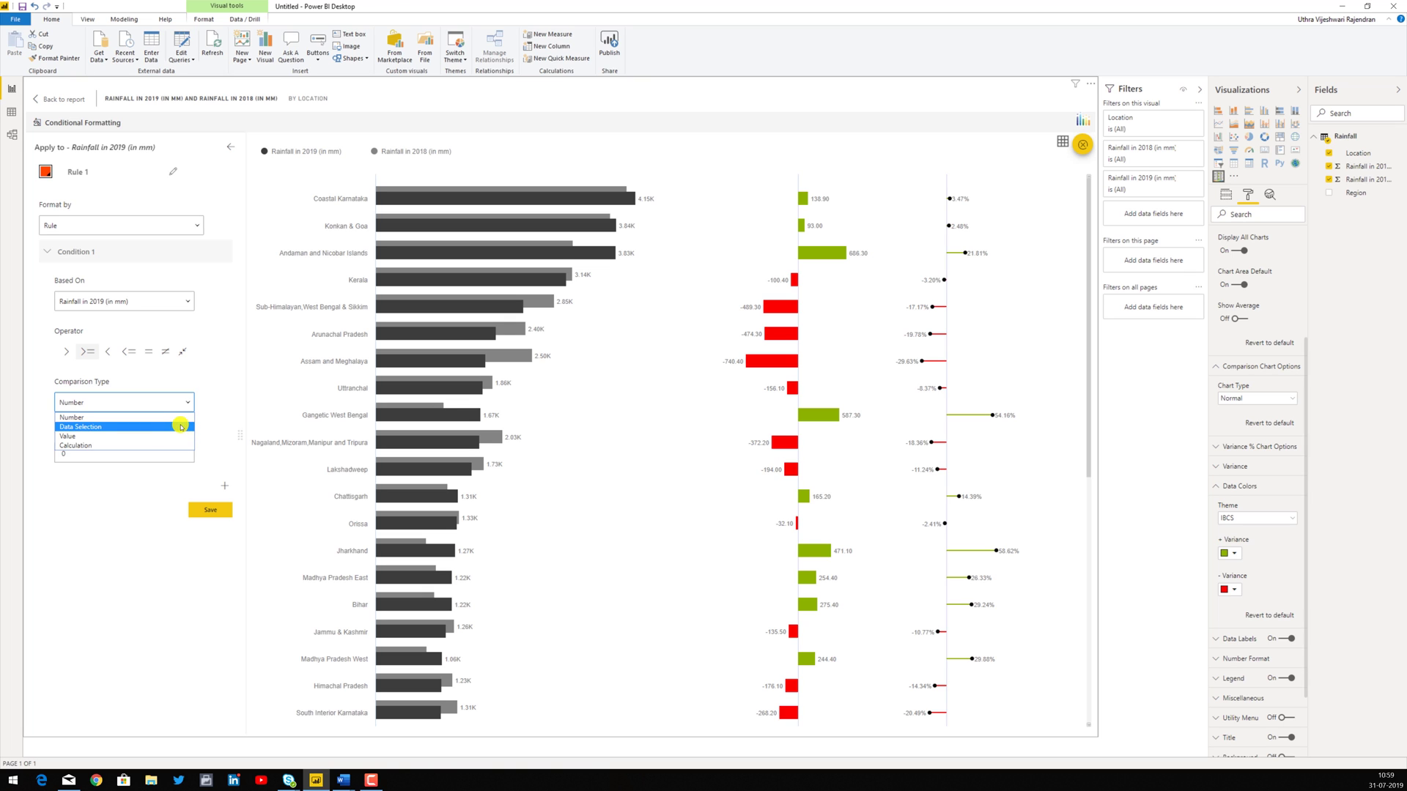
pyautogui.click(181, 426)
# Step: Set the comparison value to Tamil Nadu's 2019 rainfall 1,013.80 and save Rule 1
pyautogui.click(183, 454)
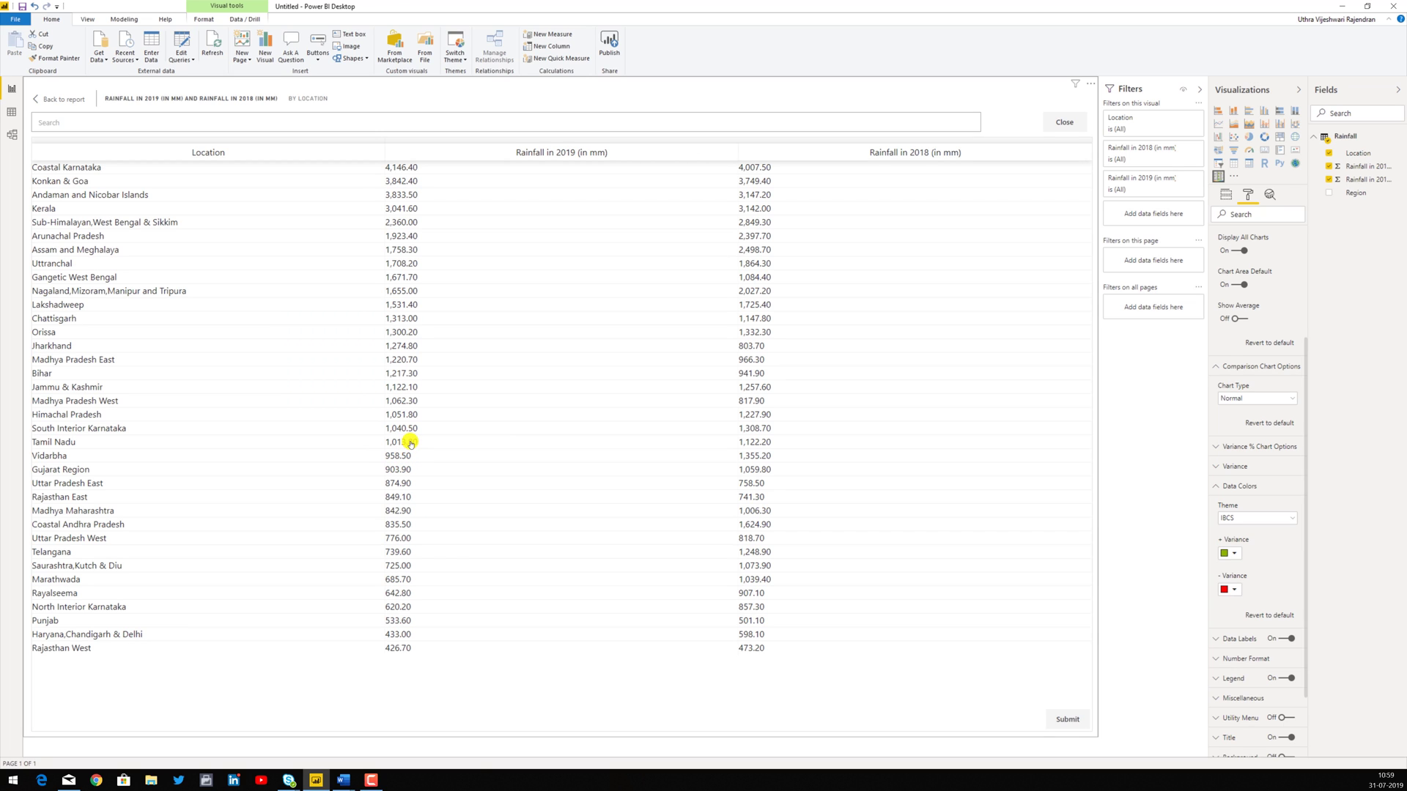
pyautogui.click(410, 442)
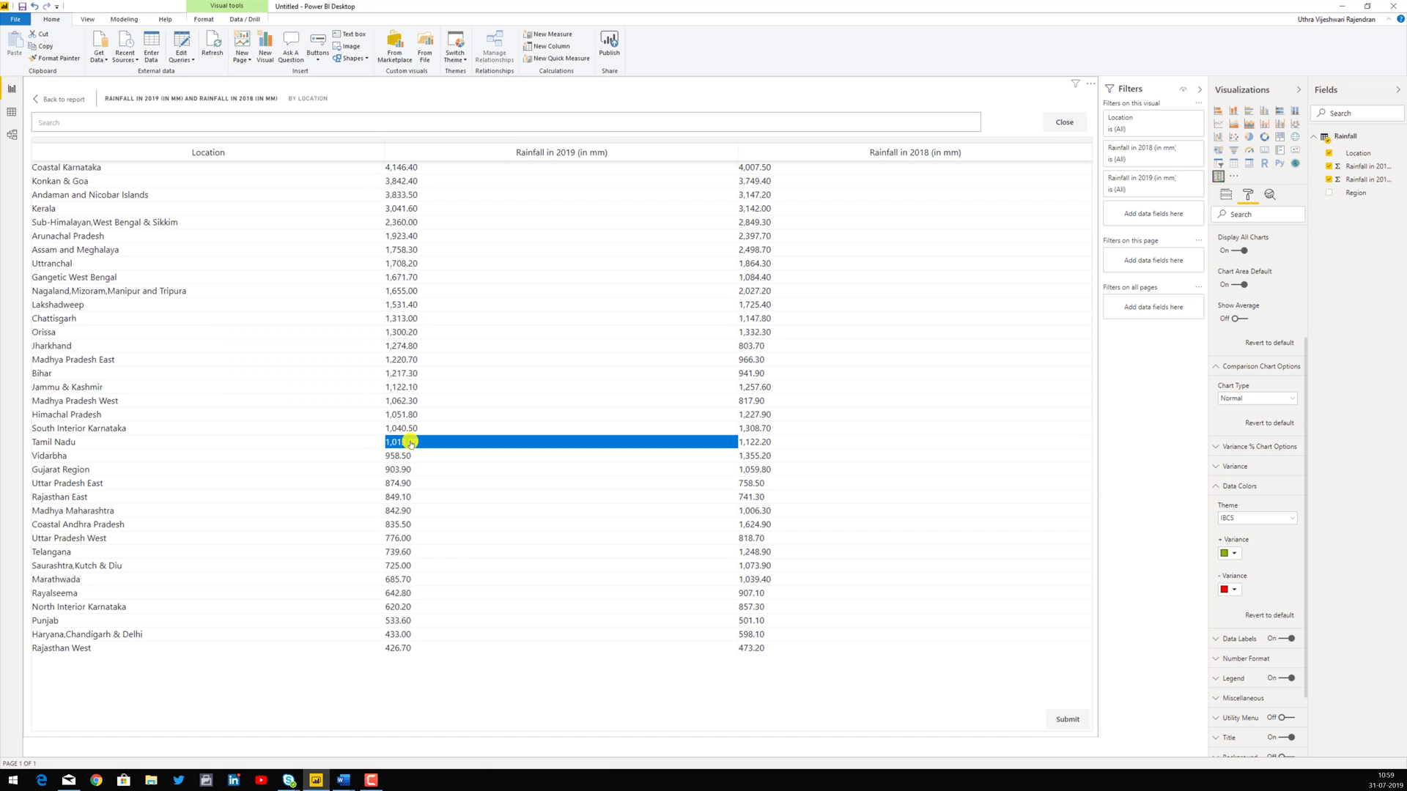
pyautogui.click(1082, 726)
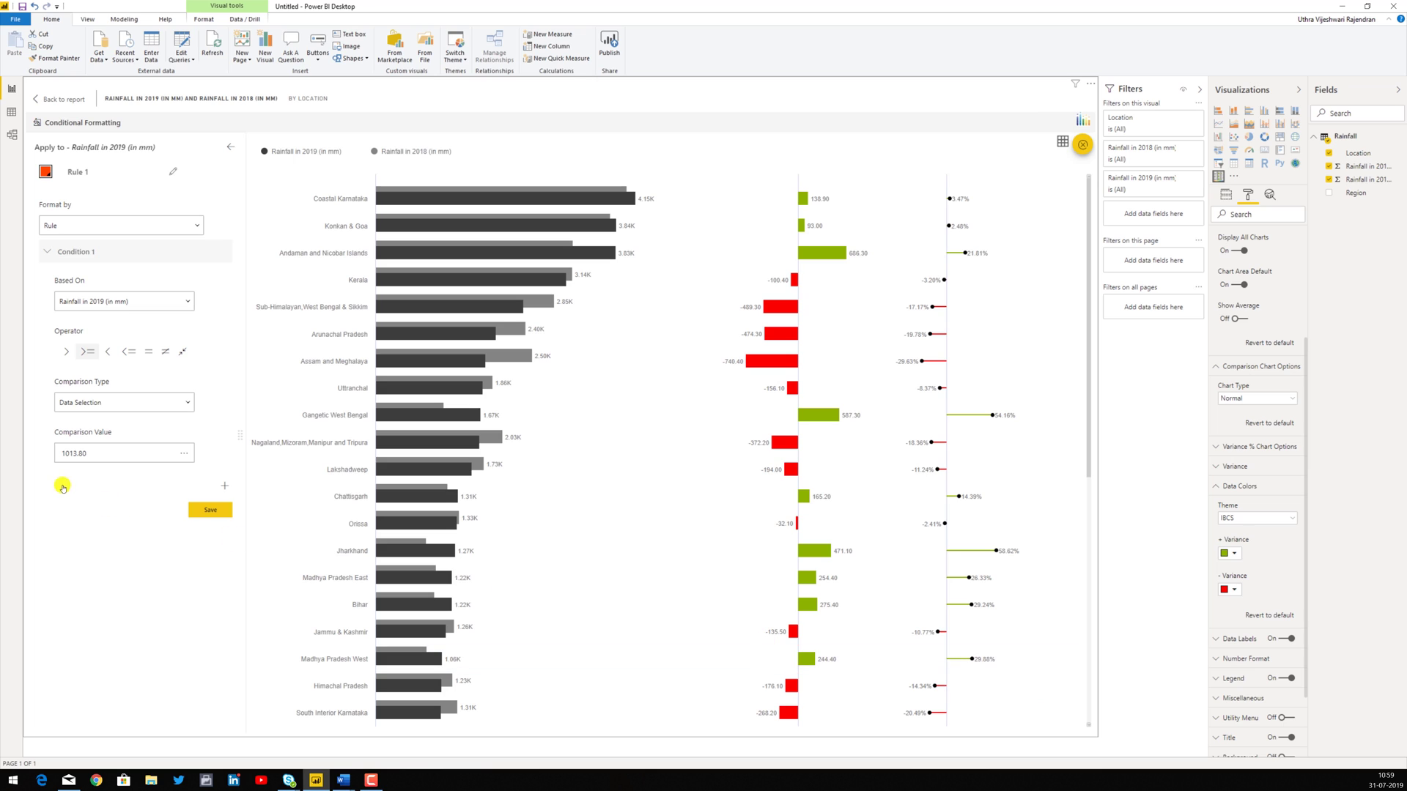
pyautogui.click(198, 511)
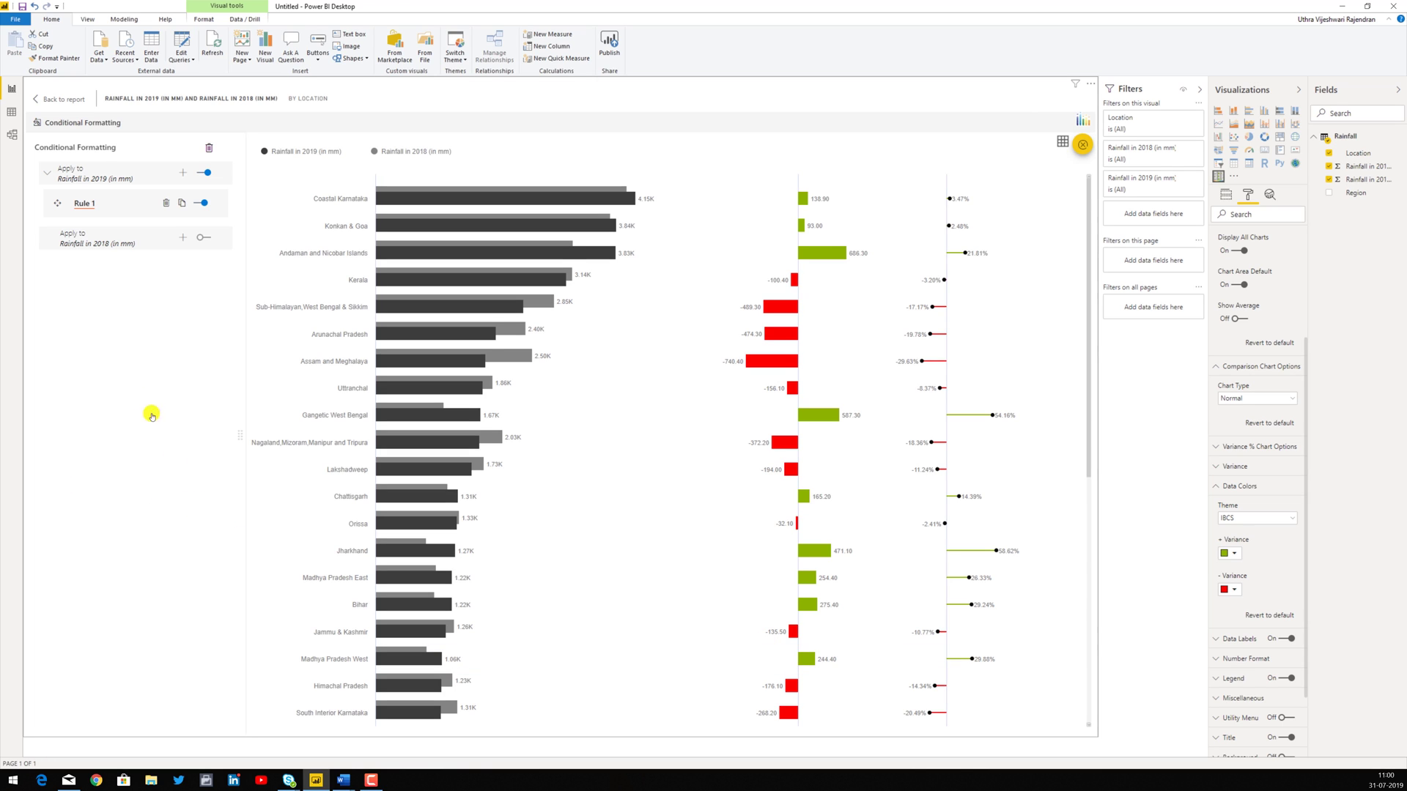
pyautogui.click(85, 204)
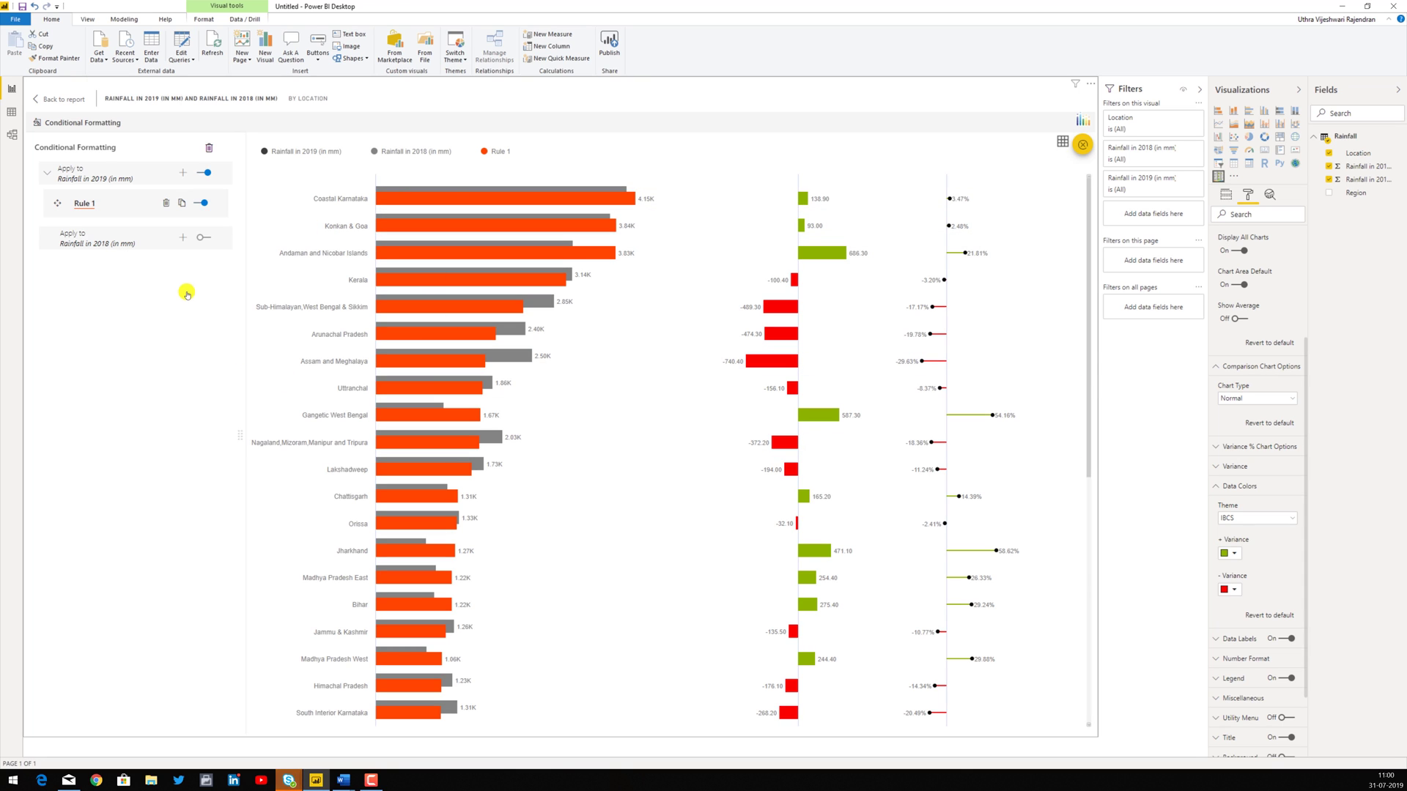
# Step: Give Rainfall in 2018 a sequential Green colour-scale rule and save it
pyautogui.click(182, 238)
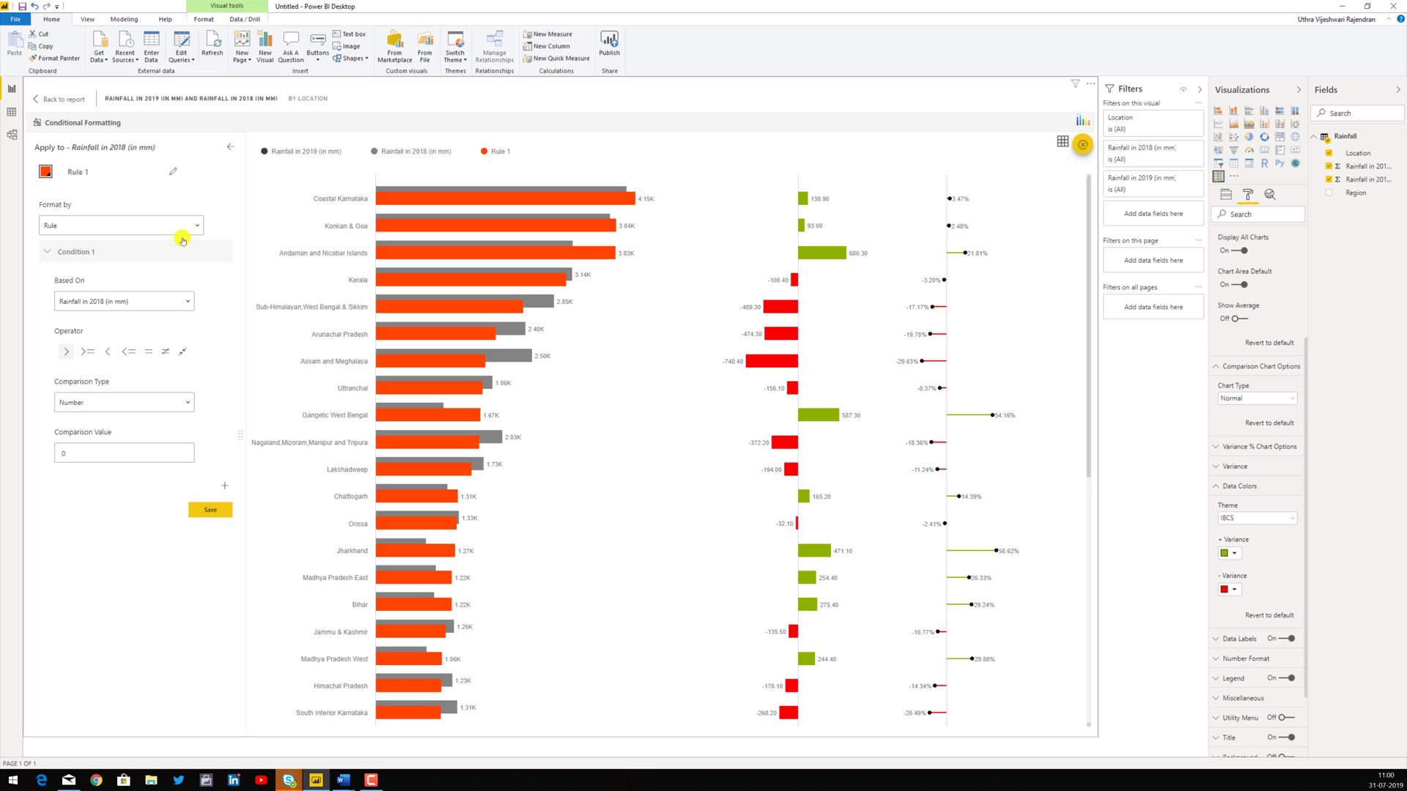
pyautogui.click(196, 228)
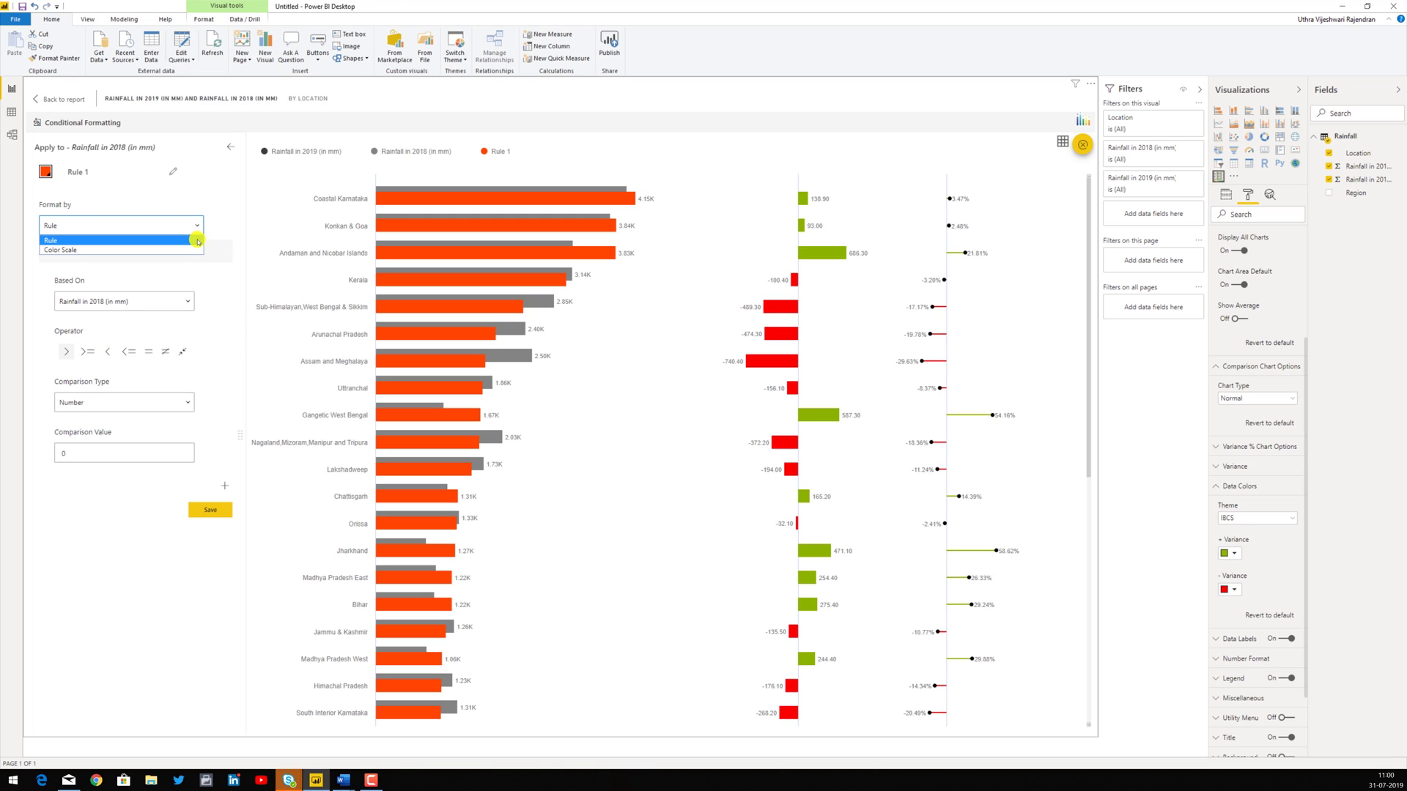
pyautogui.click(194, 249)
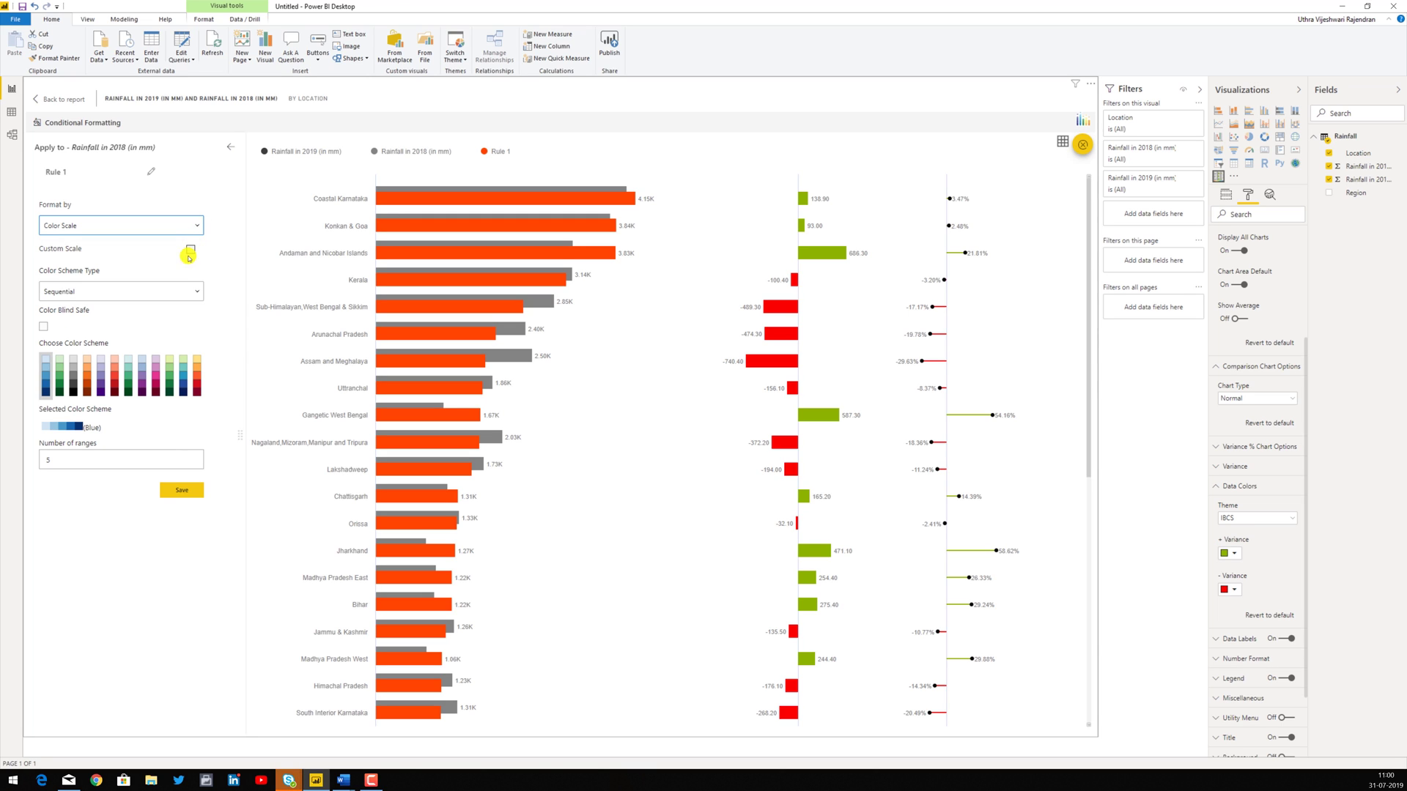
pyautogui.click(197, 294)
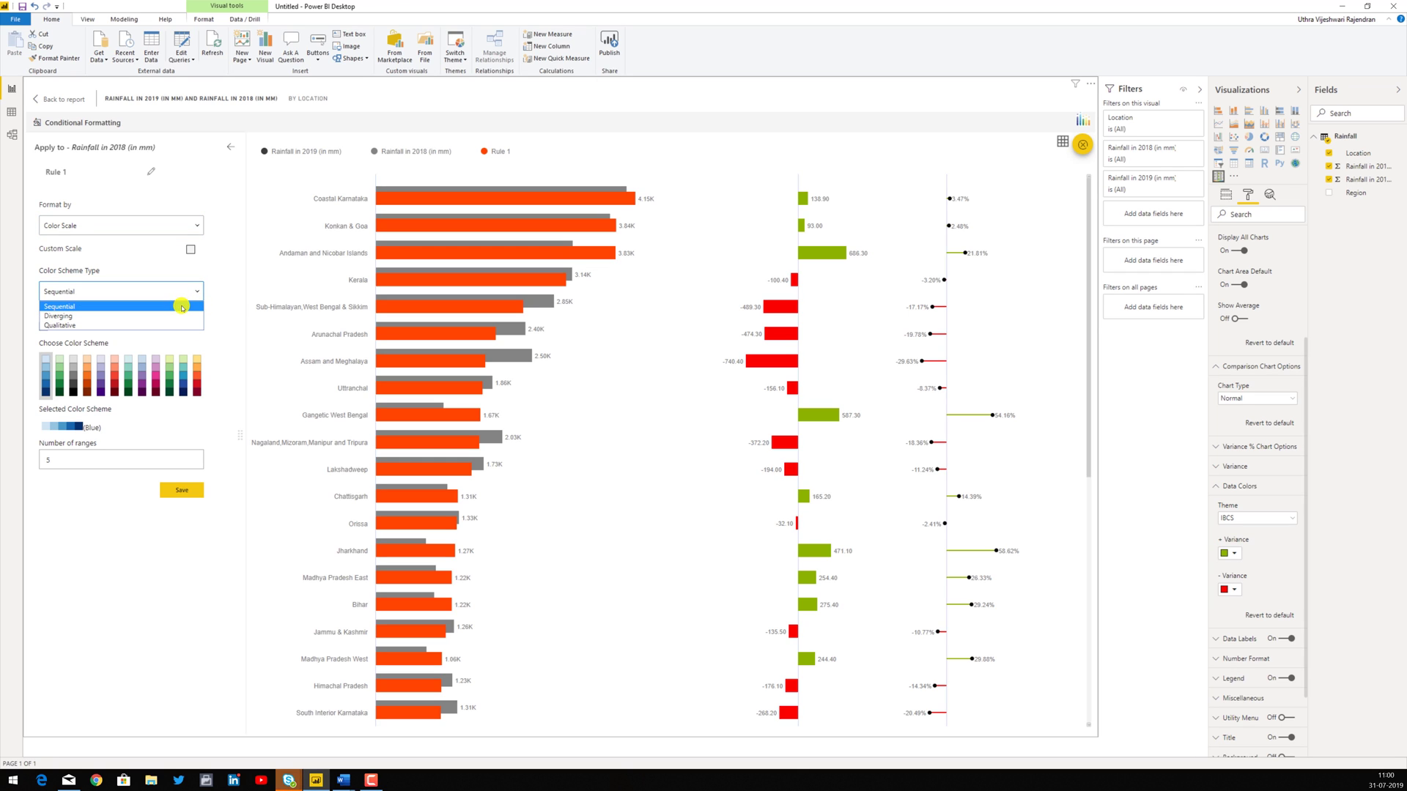
pyautogui.click(181, 307)
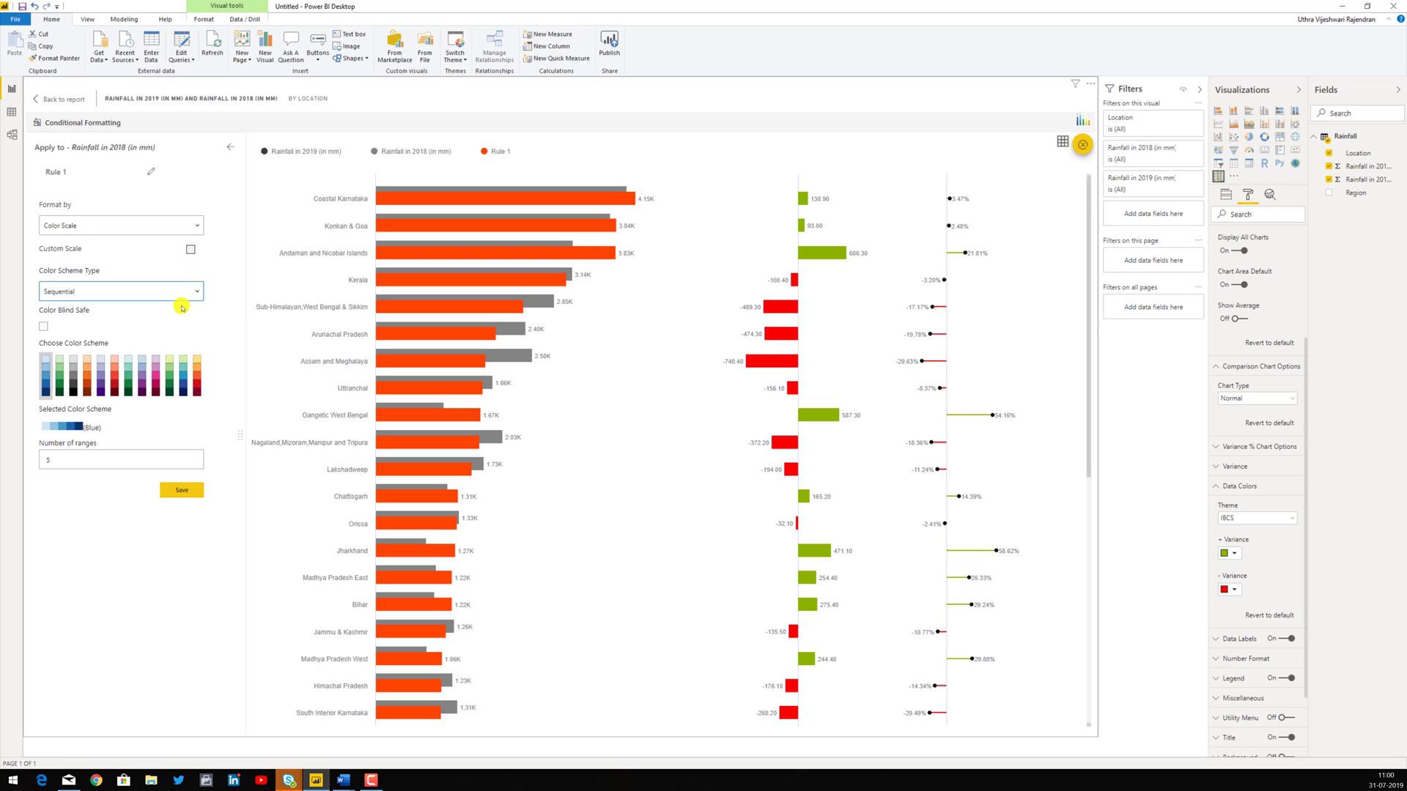
pyautogui.click(61, 388)
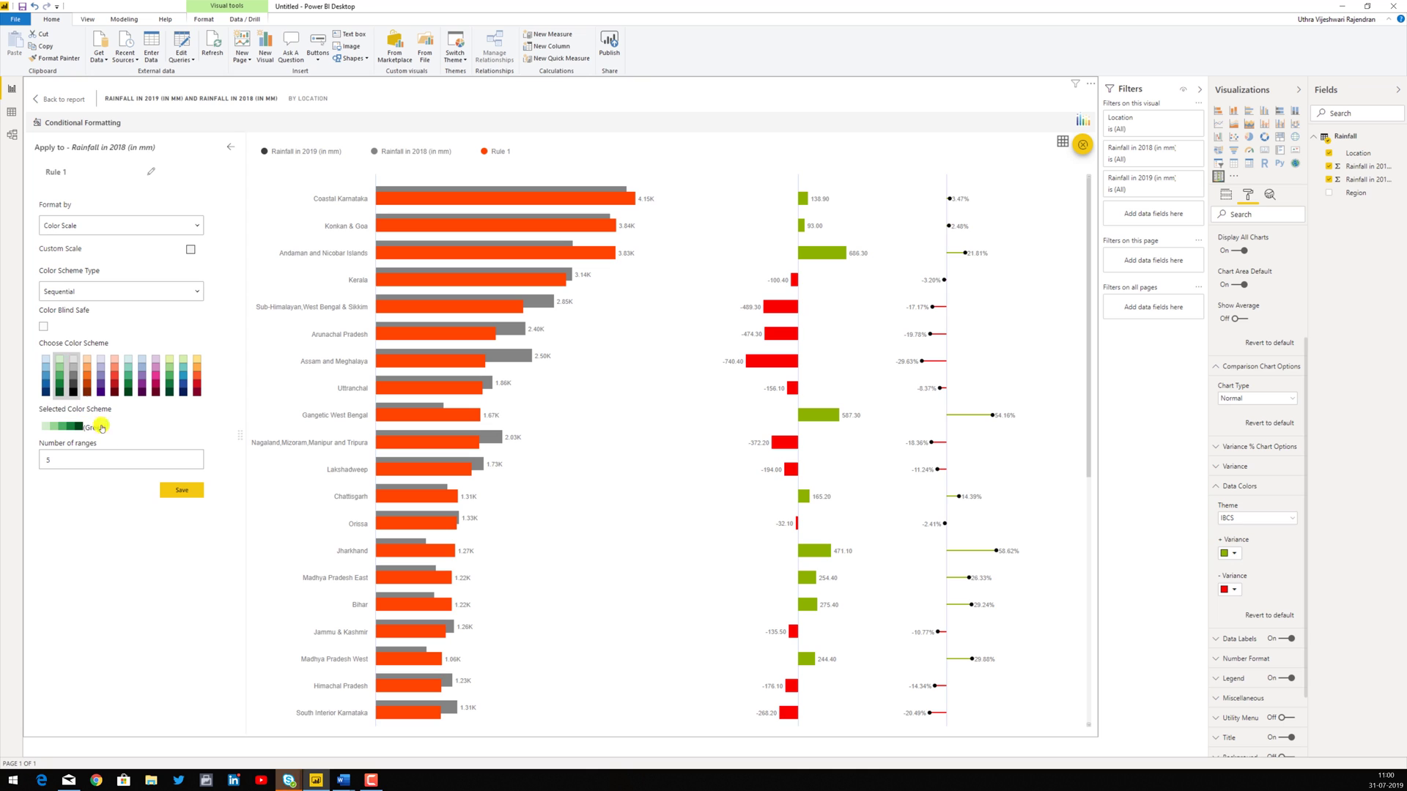
pyautogui.click(176, 489)
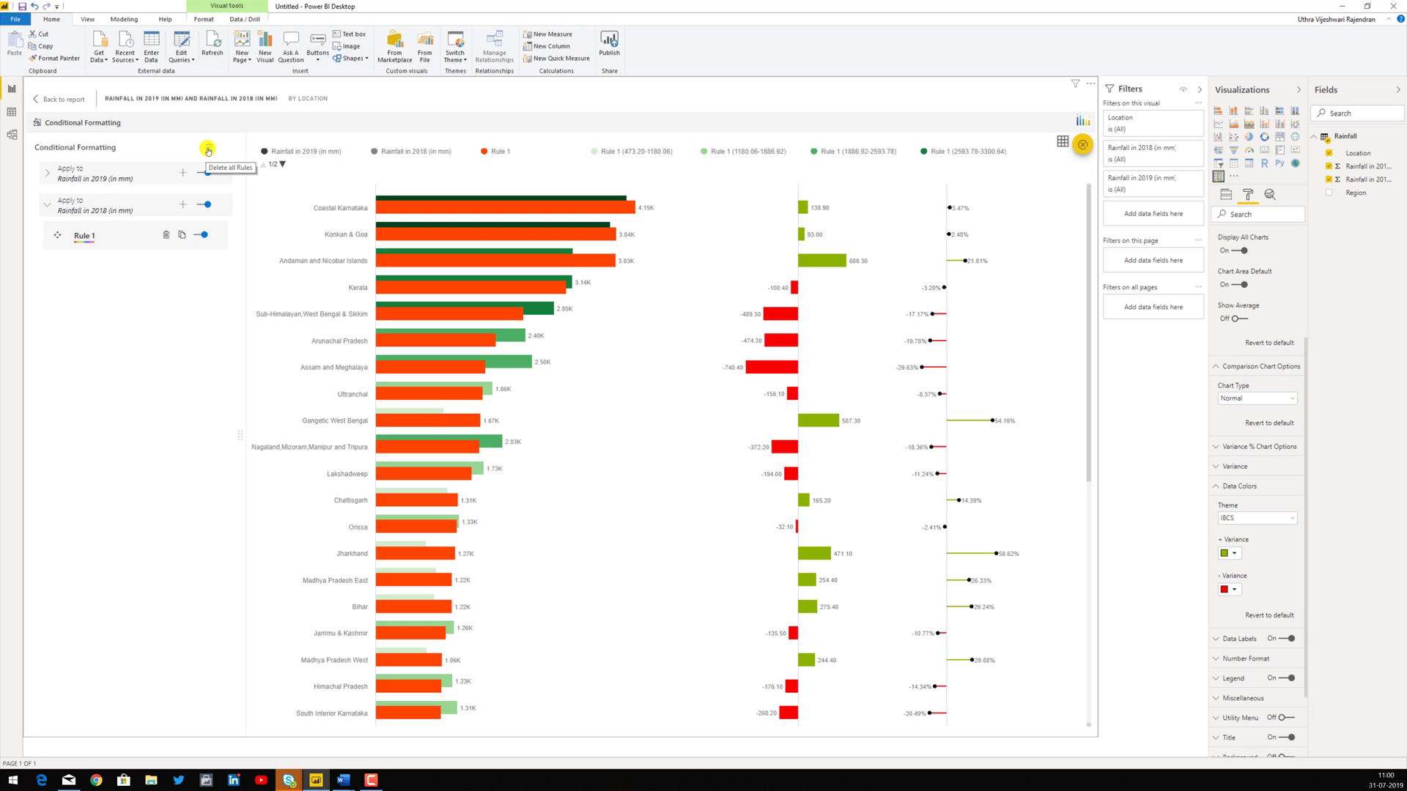
# Step: Delete all conditional-formatting rules and show the visual's data as a table
pyautogui.click(208, 150)
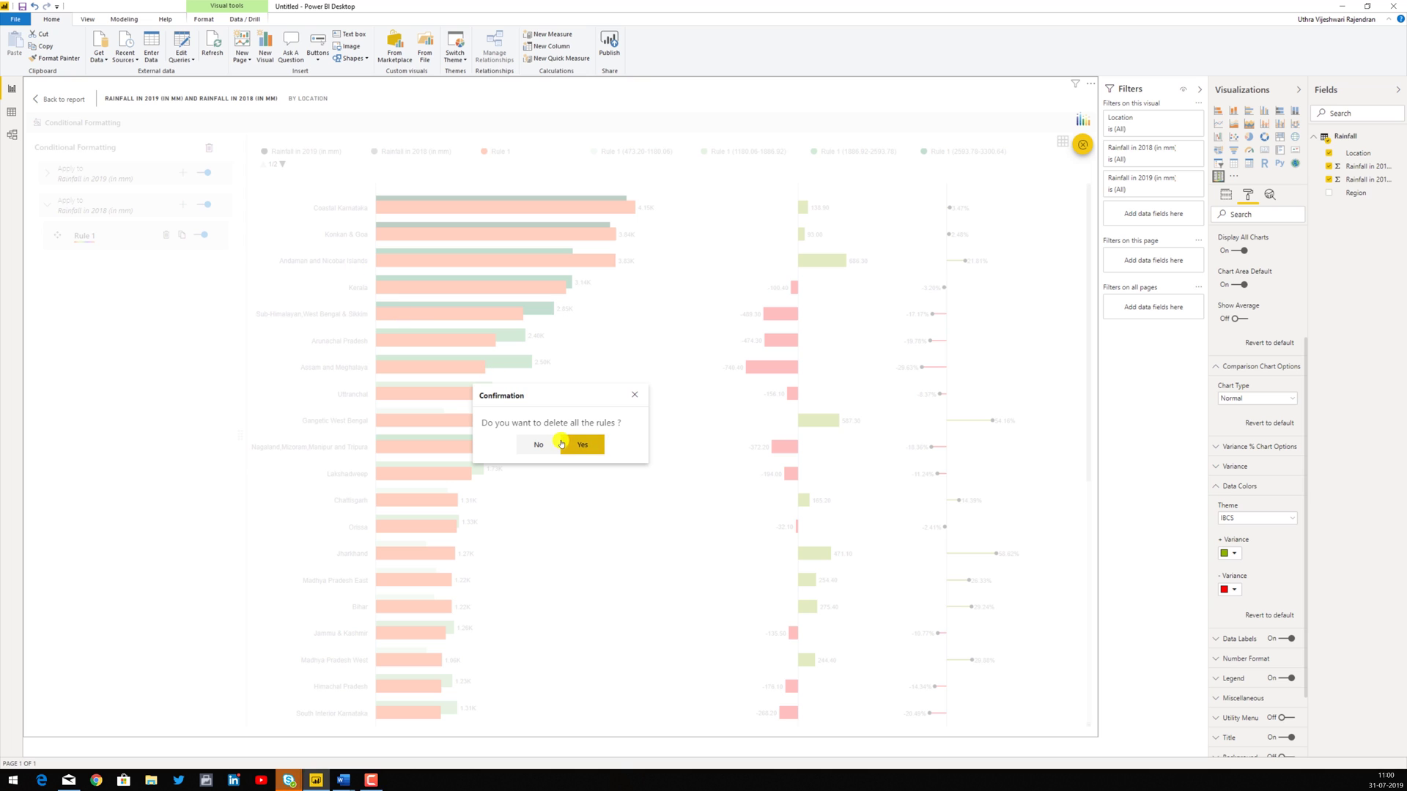
pyautogui.click(566, 444)
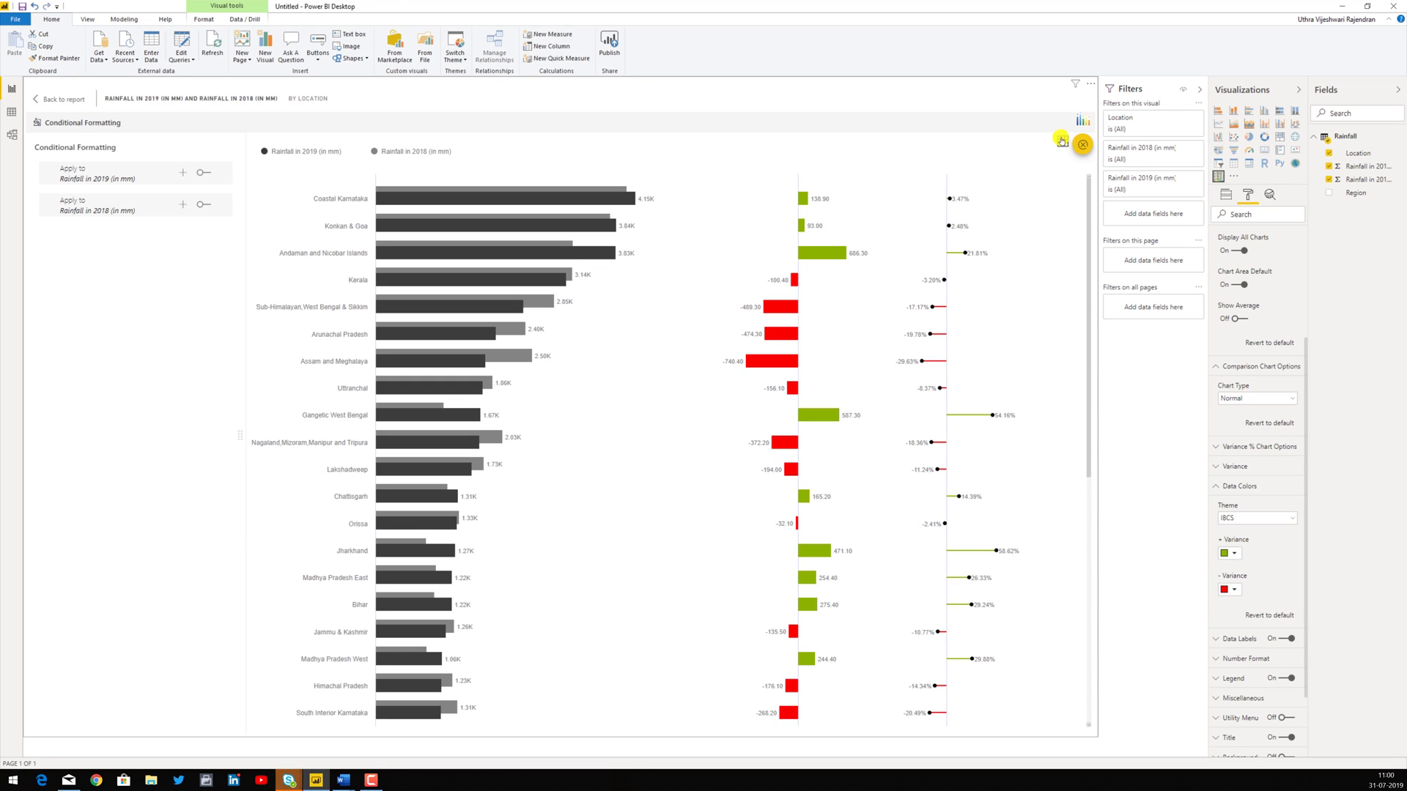
pyautogui.click(1061, 140)
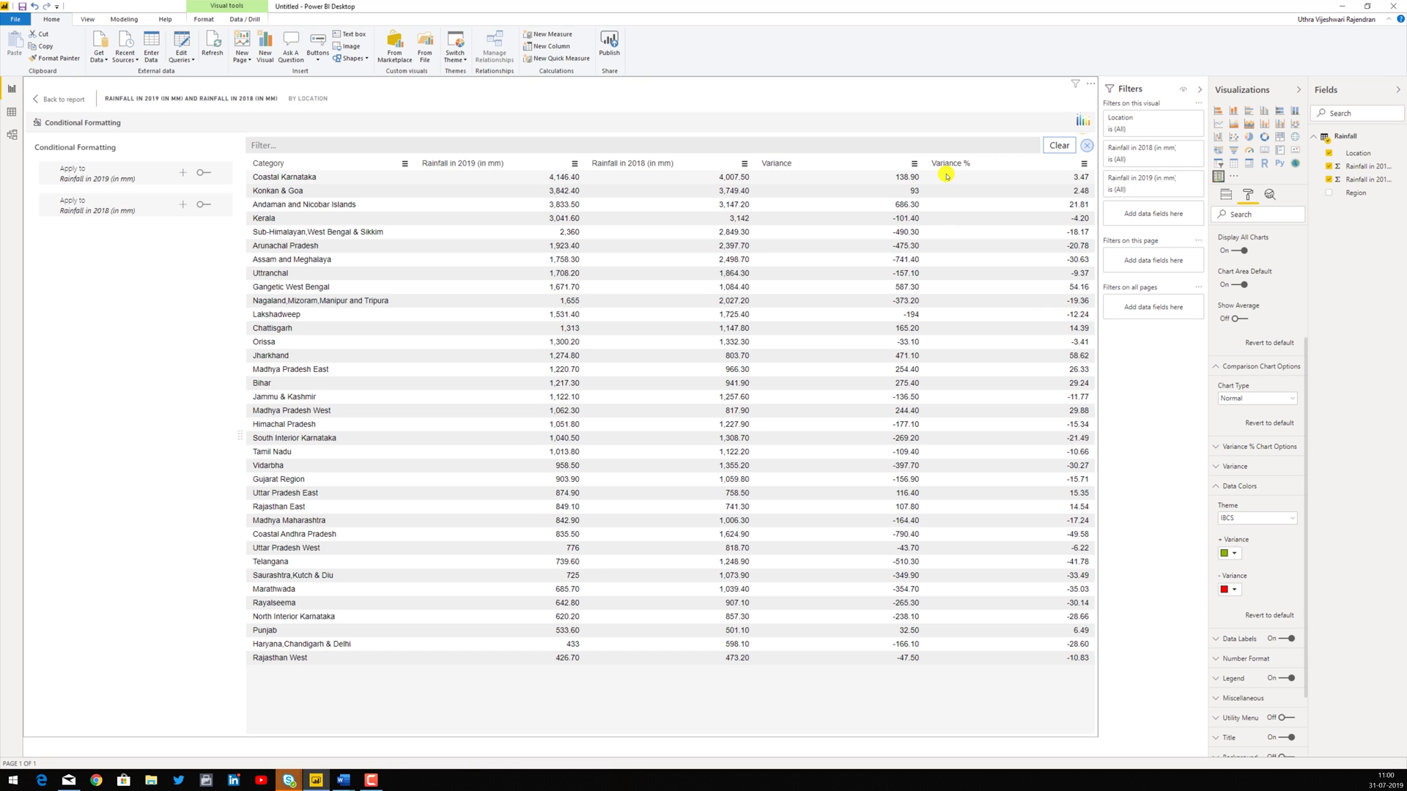
# Step: Close the data table and leave the advanced editor for the report page
pyautogui.click(1090, 146)
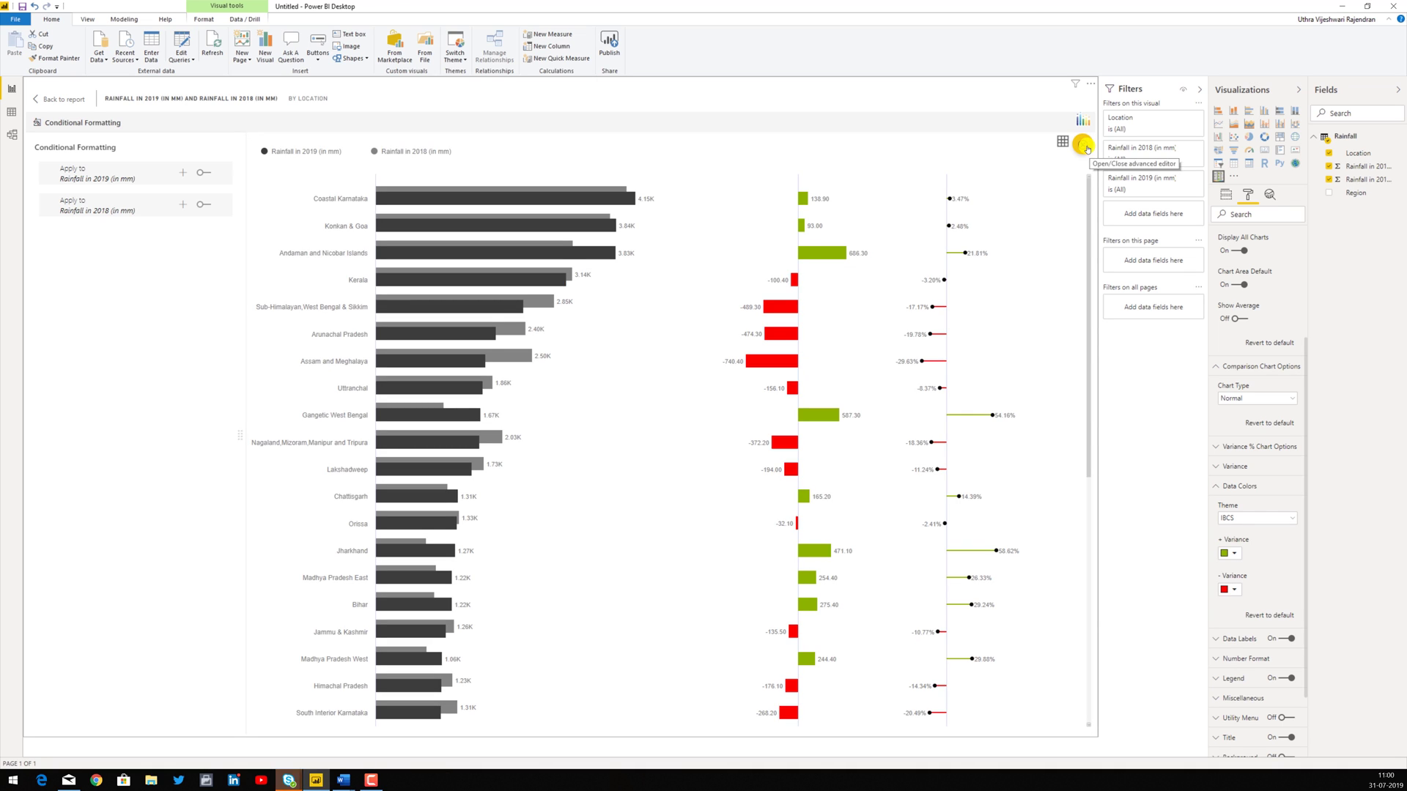
pyautogui.click(1085, 149)
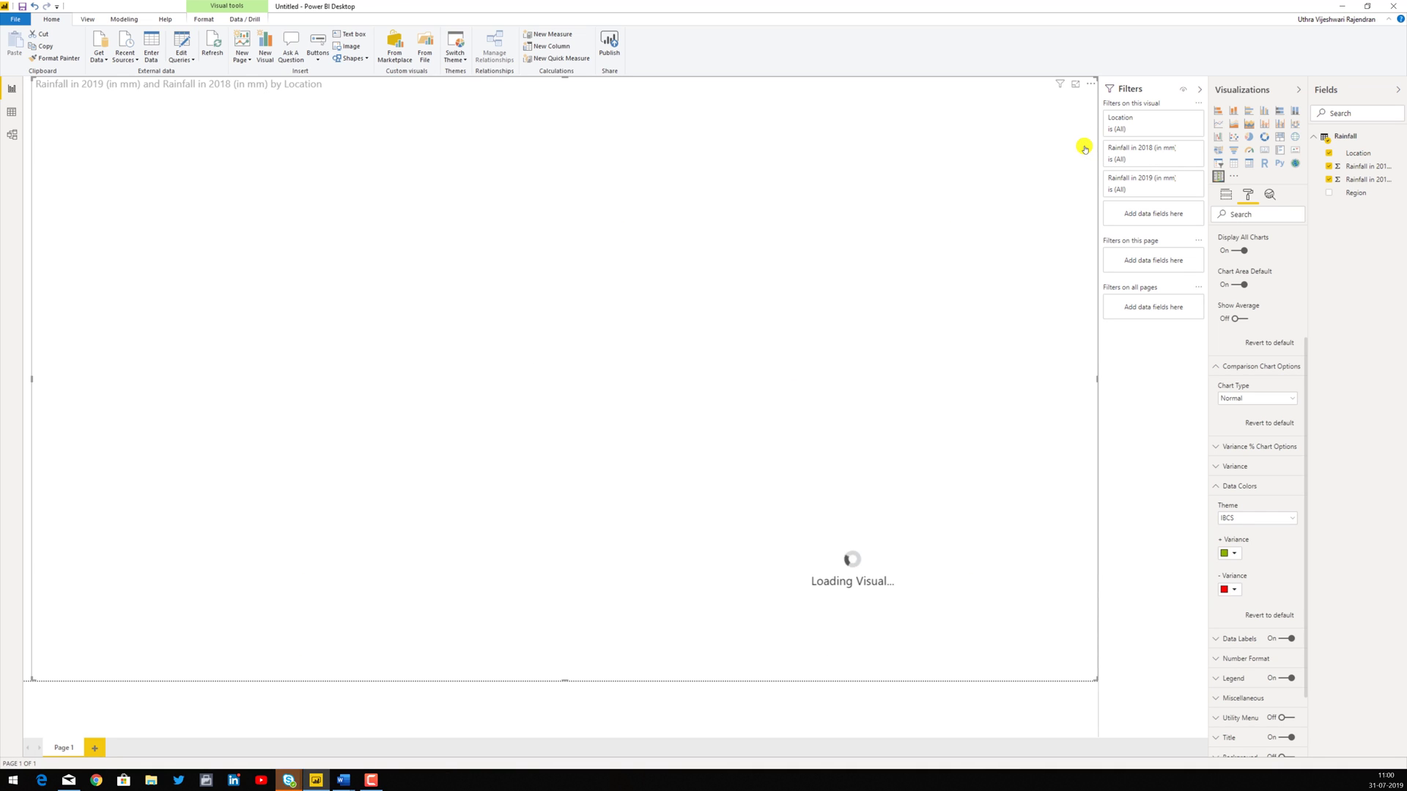